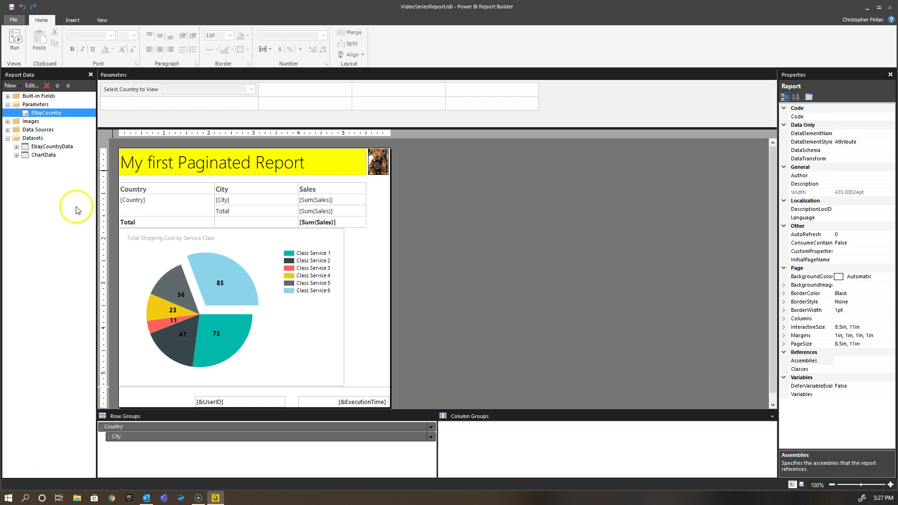
# Step: Select the EBayCountry parameter under Parameters in the Report Data pane
pyautogui.click(47, 113)
# Step: Open EBayCountry's properties and review its Available Values and Default Values pages
pyautogui.click(48, 116)
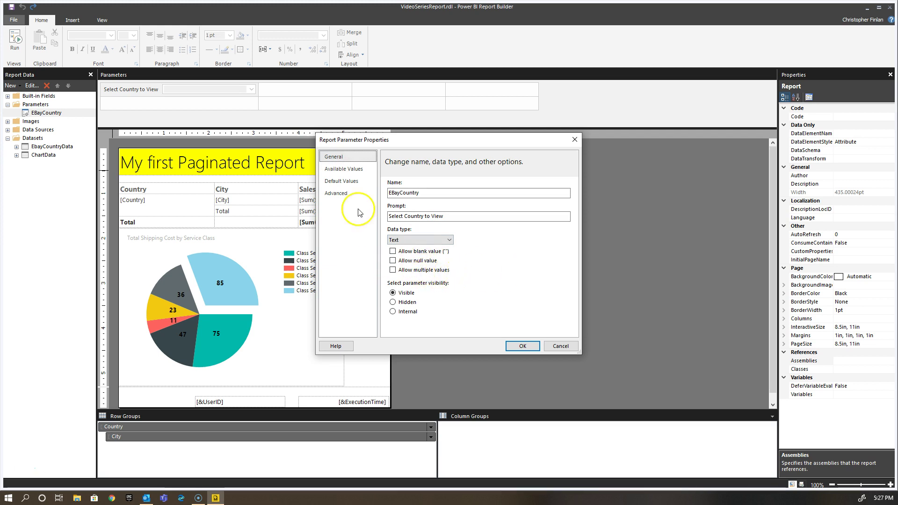
pyautogui.click(347, 169)
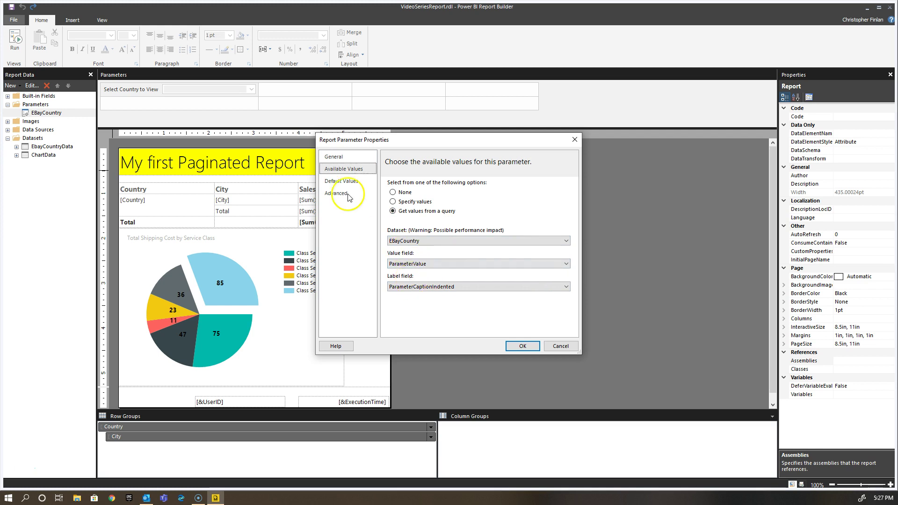
pyautogui.click(343, 181)
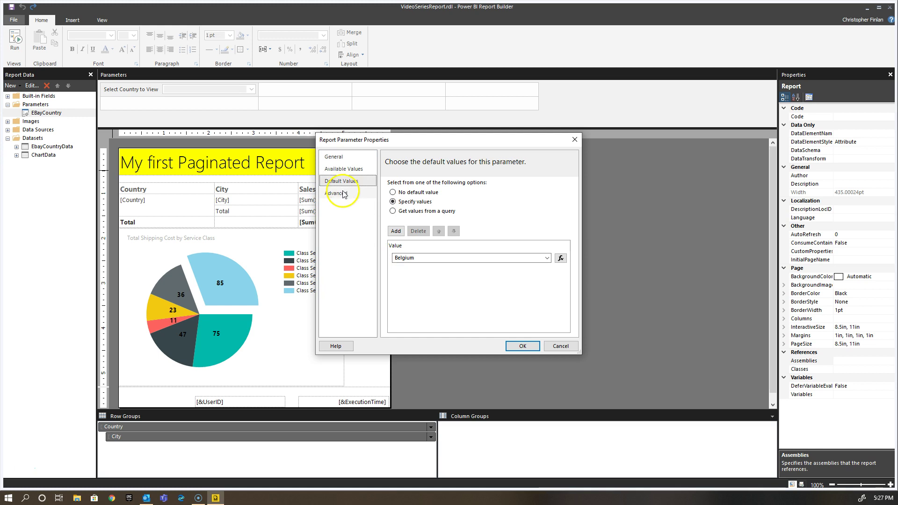
pyautogui.click(342, 170)
pyautogui.click(350, 158)
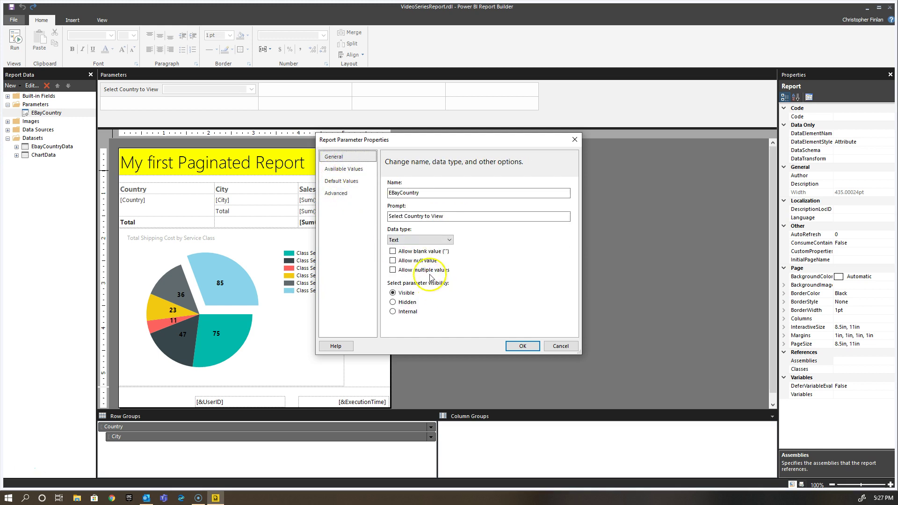
pyautogui.click(343, 182)
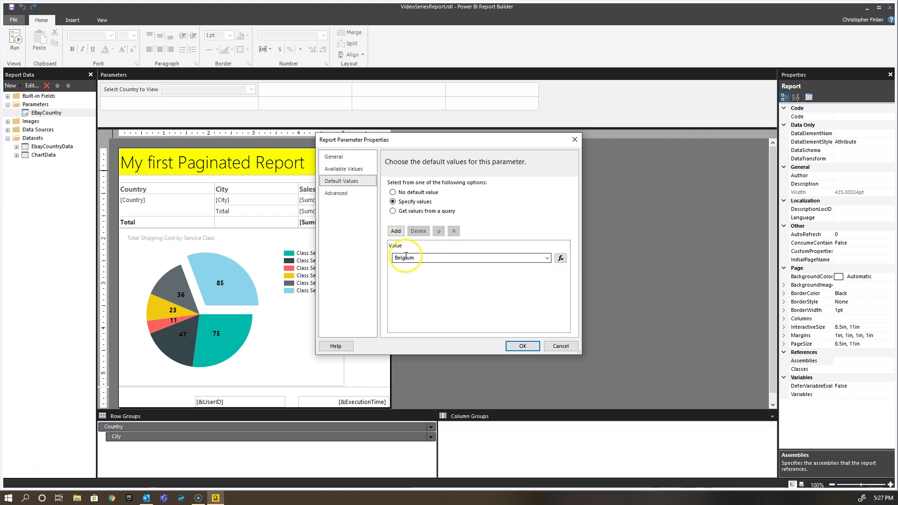
# Step: Set the default to come from a query on EbayCountryData, using the Country field
pyautogui.click(393, 211)
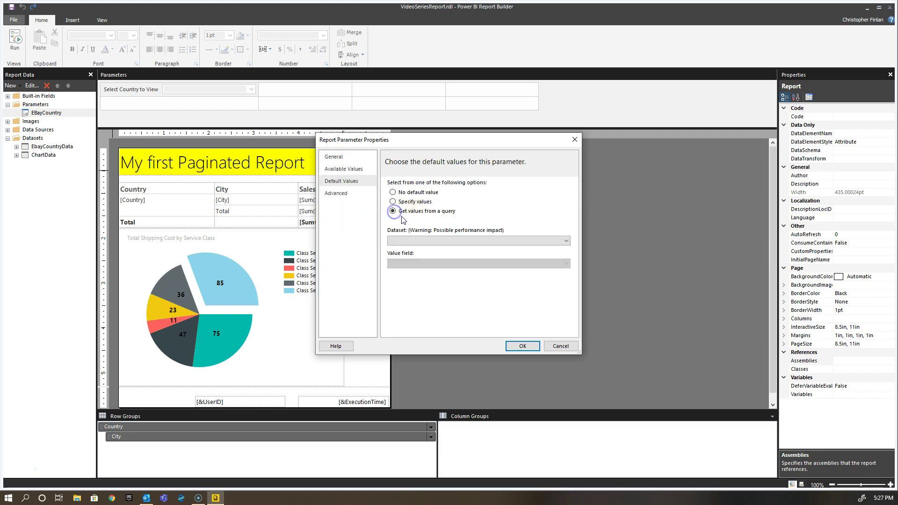
pyautogui.click(435, 240)
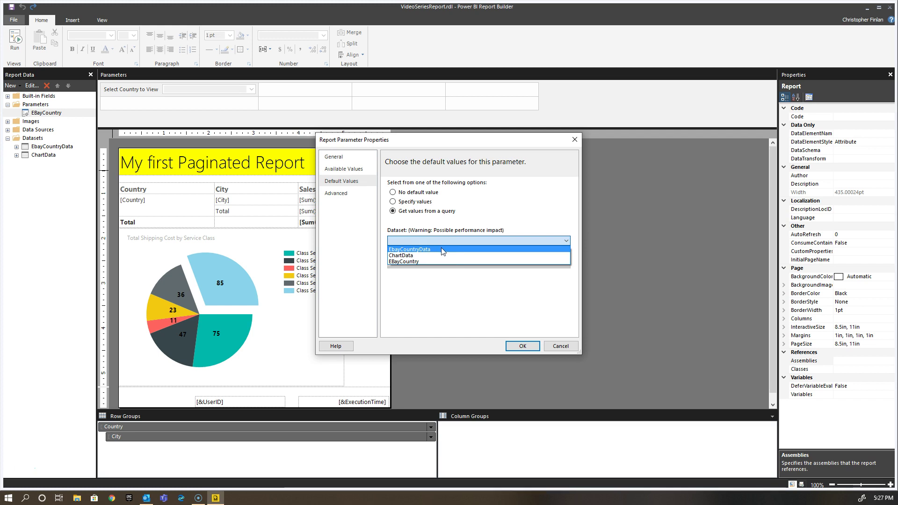
pyautogui.click(440, 249)
pyautogui.click(447, 265)
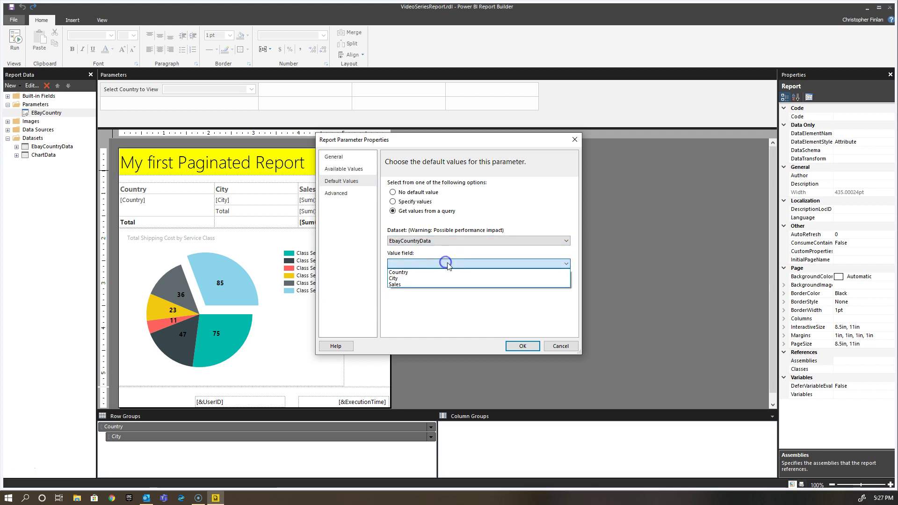
pyautogui.click(418, 273)
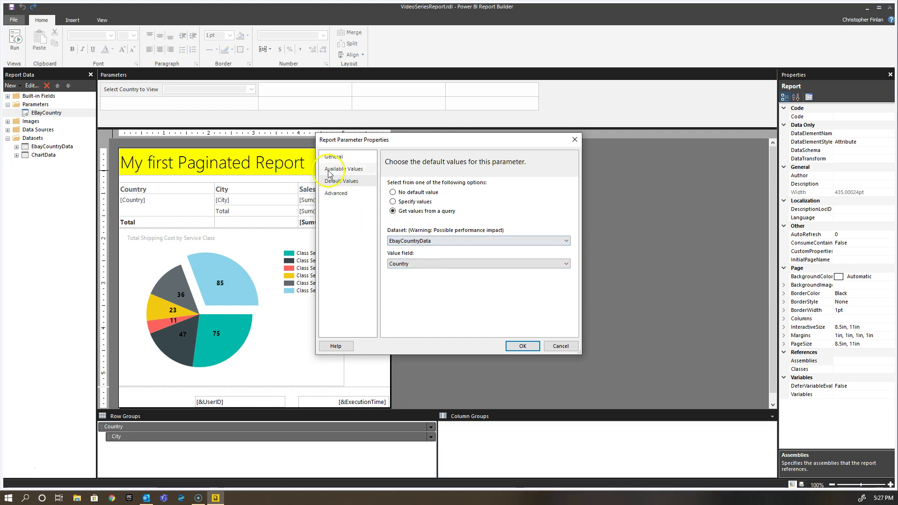
pyautogui.click(516, 349)
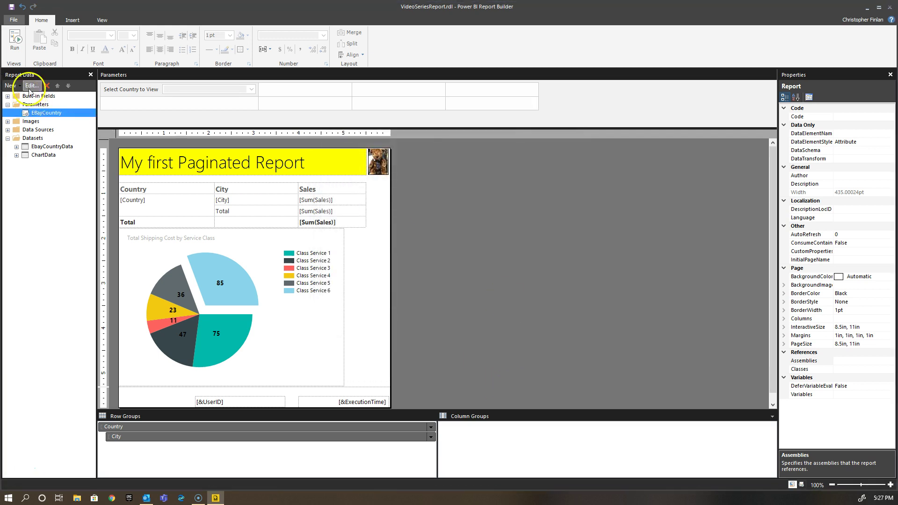
pyautogui.click(15, 40)
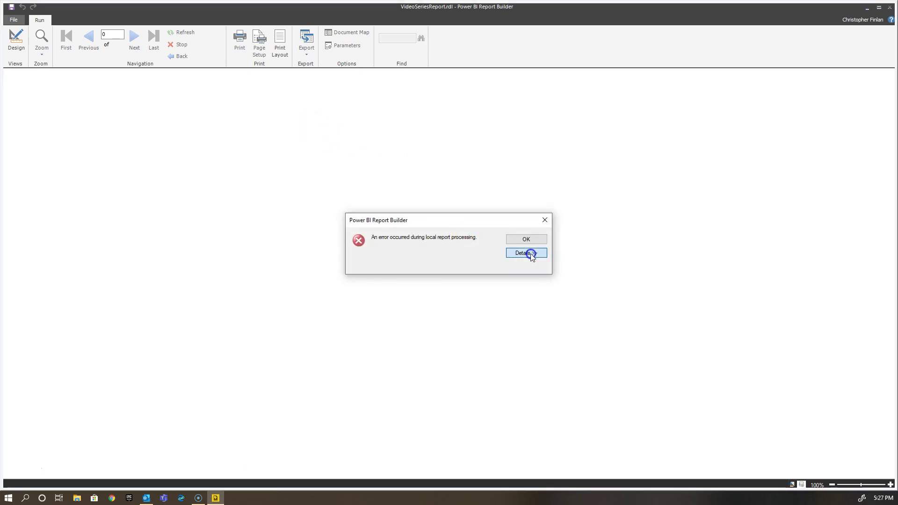
pyautogui.click(527, 253)
pyautogui.scroll(-1, 501, 281)
pyautogui.scroll(1, 501, 281)
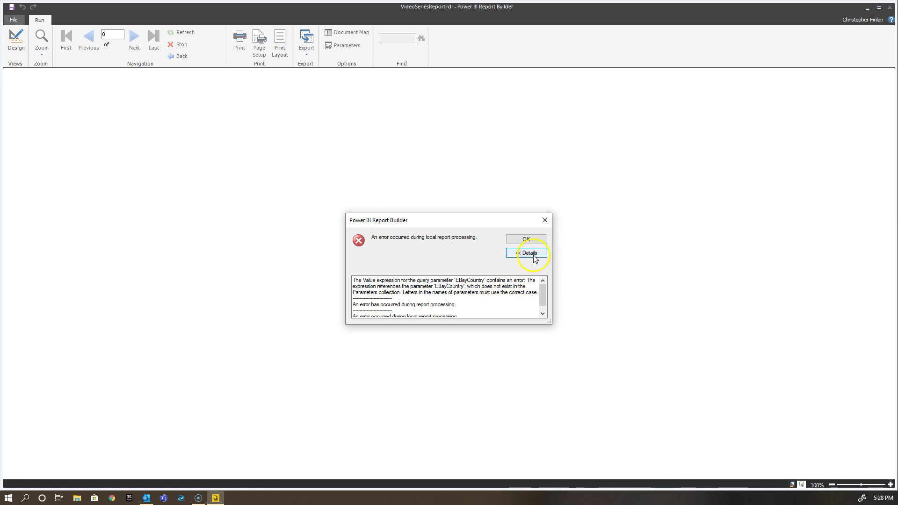
pyautogui.click(533, 239)
pyautogui.click(16, 36)
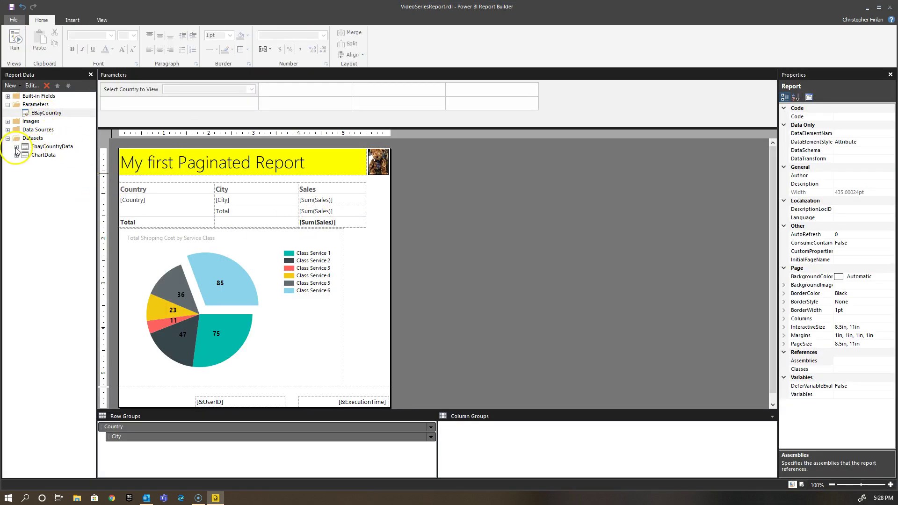
# Step: Change EBayCountry's default to the EBayCountry dataset's ParameterValue field
pyautogui.doubleClick(46, 113)
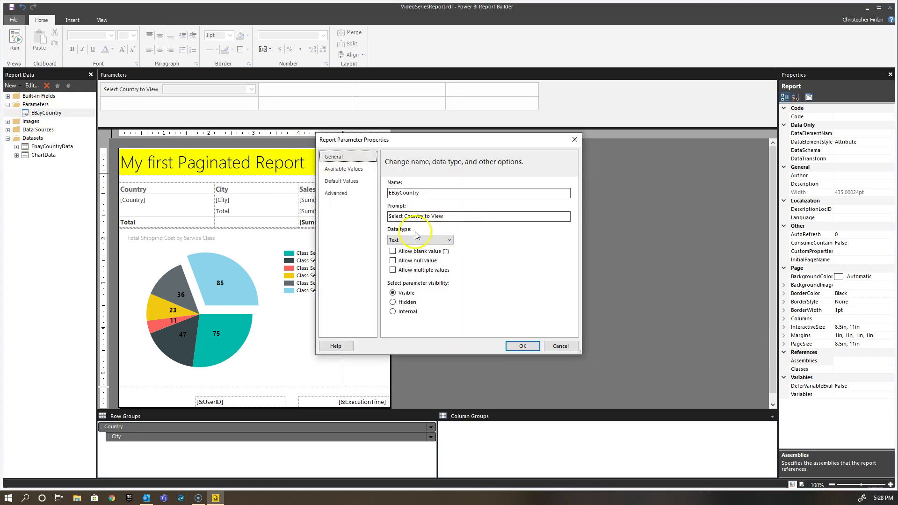
pyautogui.click(332, 182)
pyautogui.click(450, 240)
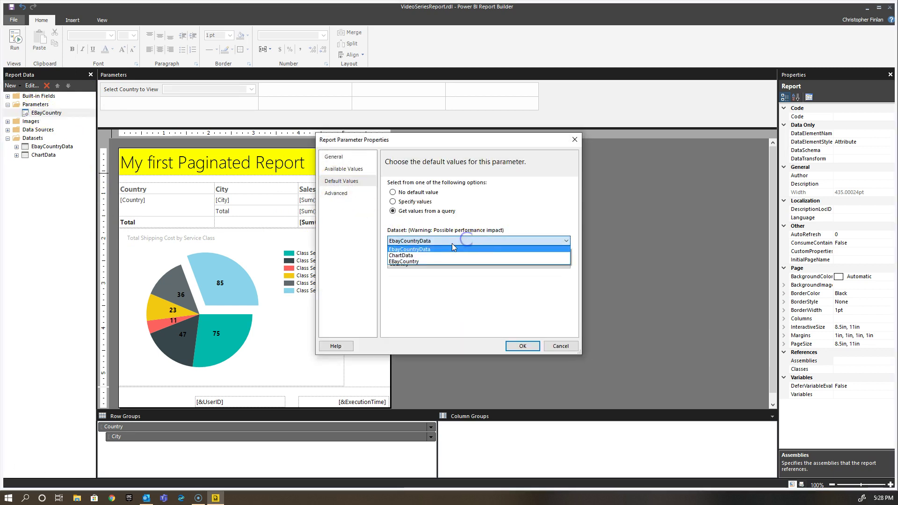
pyautogui.click(441, 262)
pyautogui.click(440, 264)
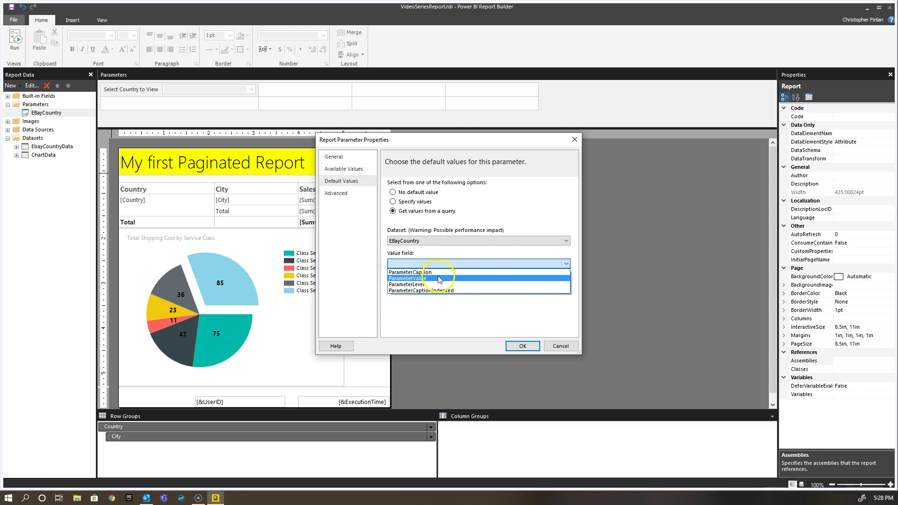
pyautogui.click(438, 280)
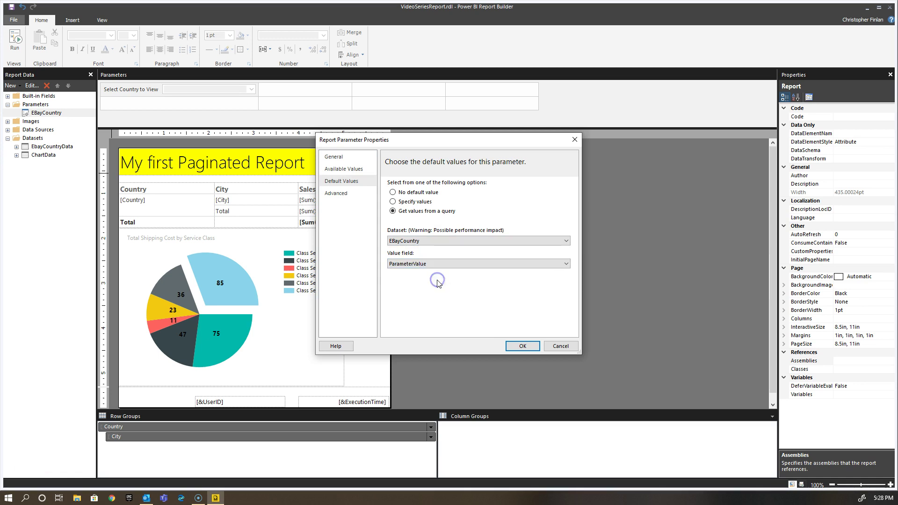
pyautogui.click(516, 350)
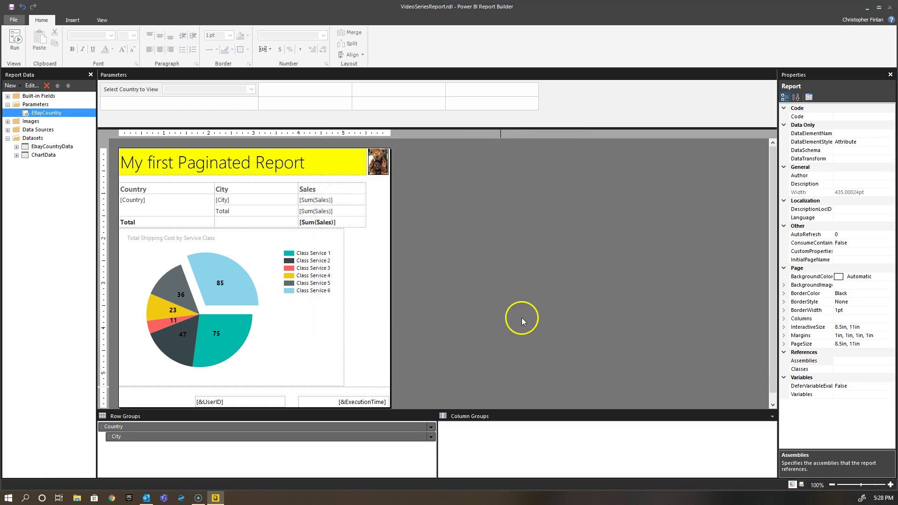
# Step: Run the report and pick Belgium as the country to view
pyautogui.click(15, 40)
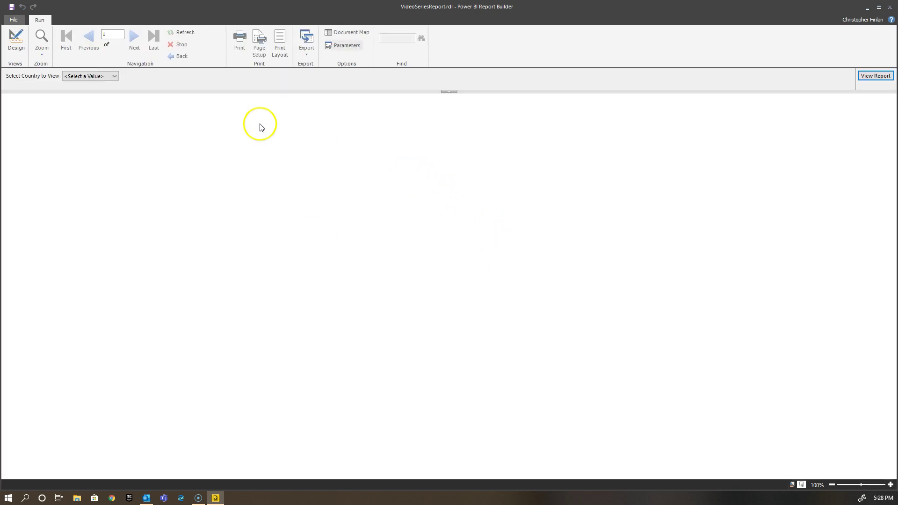
pyautogui.click(108, 77)
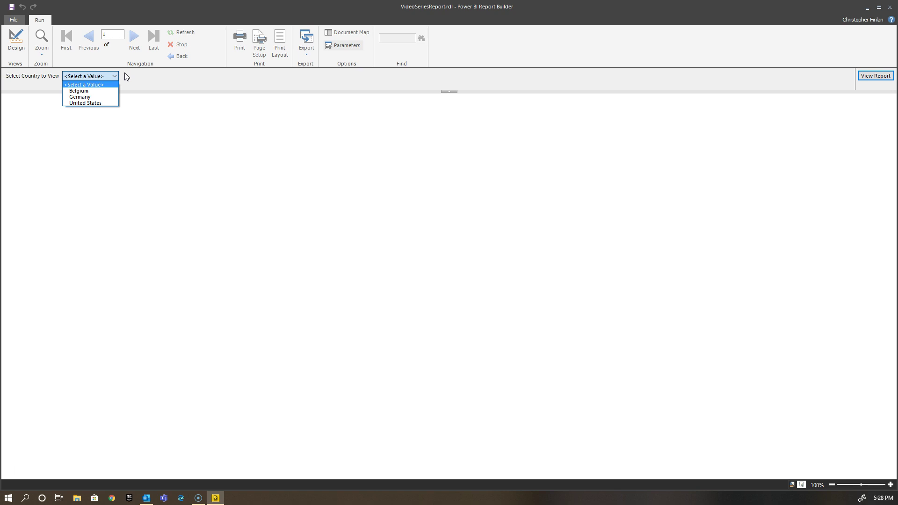
pyautogui.click(110, 91)
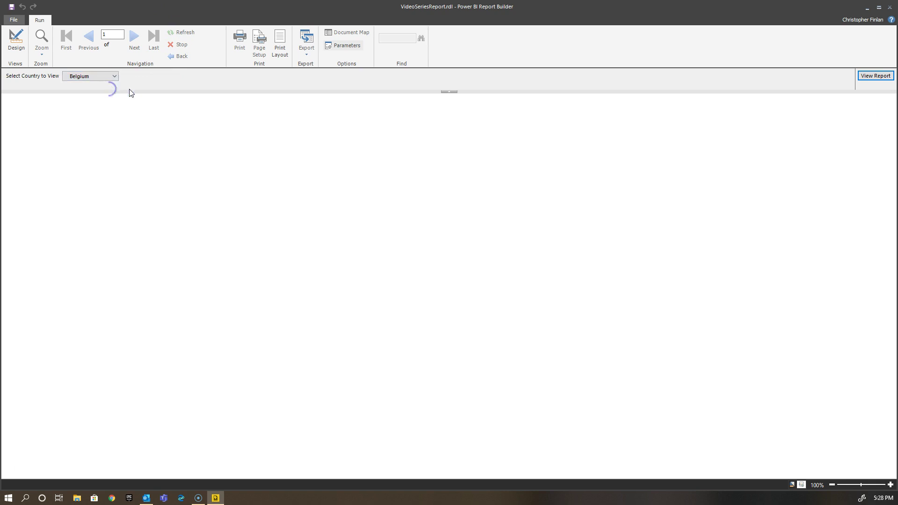
# Step: Render the Belgium report ($279.75 total sales) and check the offered country options
pyautogui.click(875, 76)
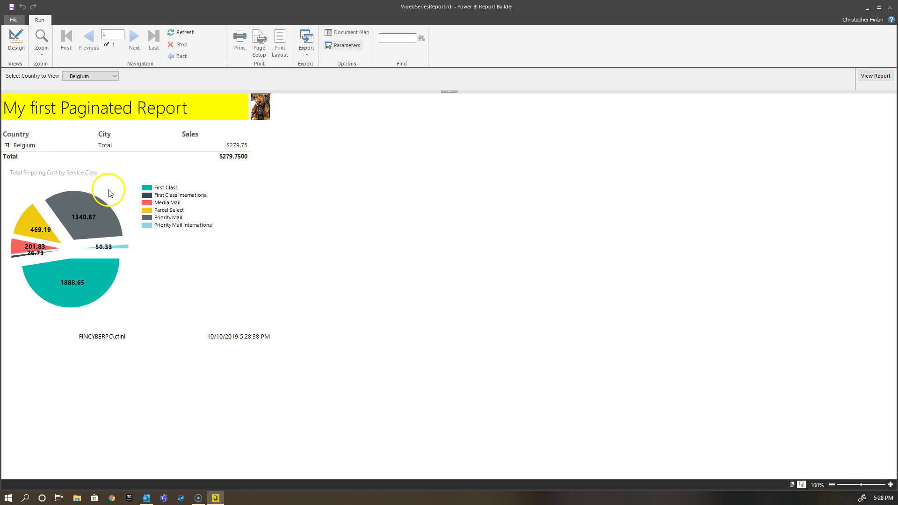
pyautogui.click(117, 76)
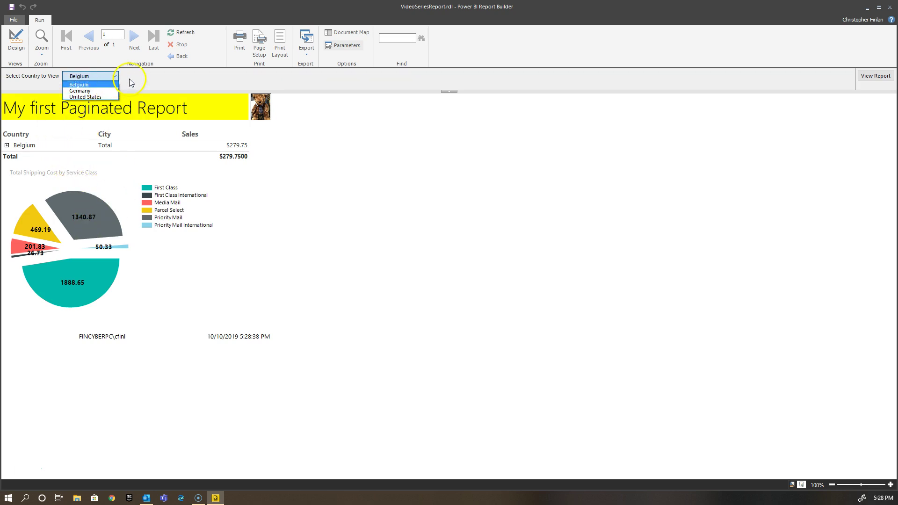
pyautogui.click(130, 78)
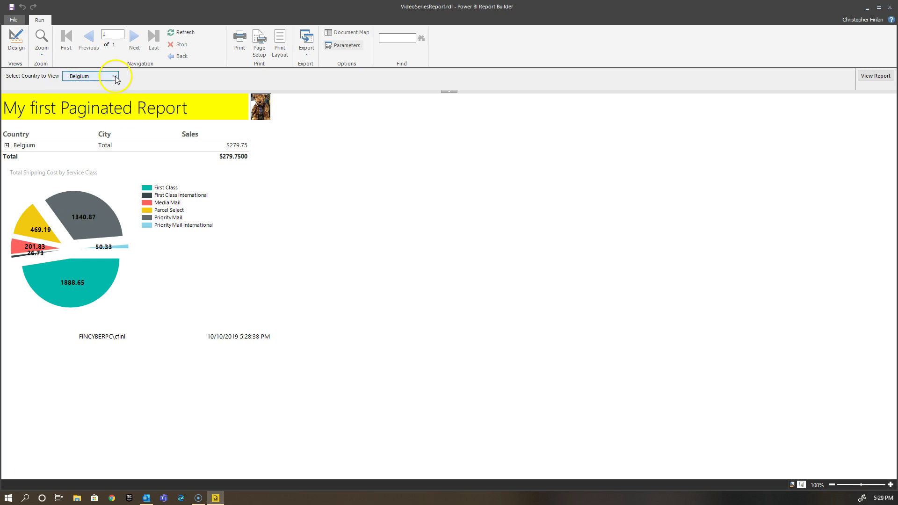
pyautogui.click(116, 75)
pyautogui.click(117, 76)
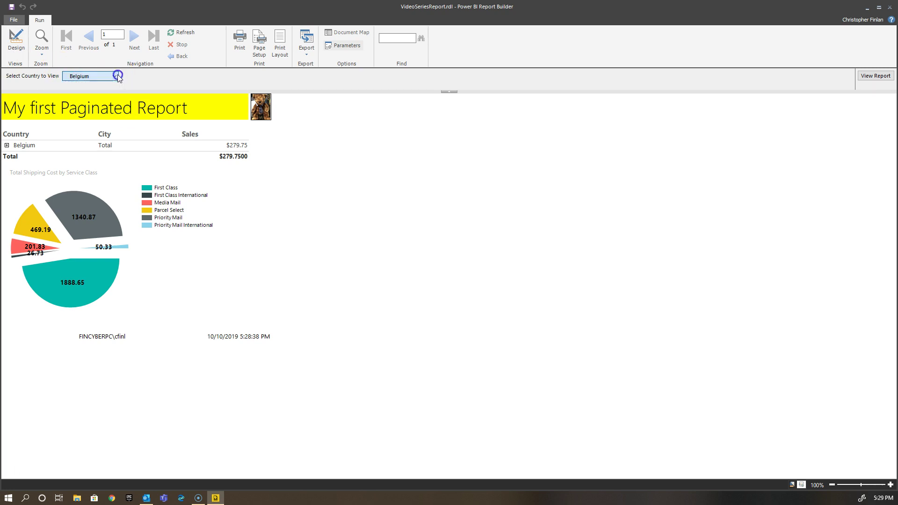
# Step: Back in design, review EBayCountry's Available and Default Values, both drawn from the EBayCountry query
pyautogui.click(16, 37)
pyautogui.click(361, 299)
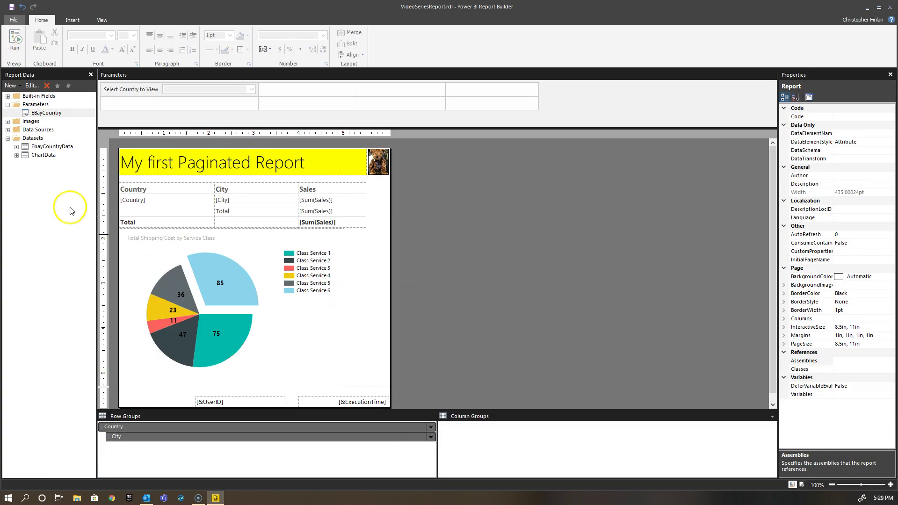
pyautogui.doubleClick(45, 115)
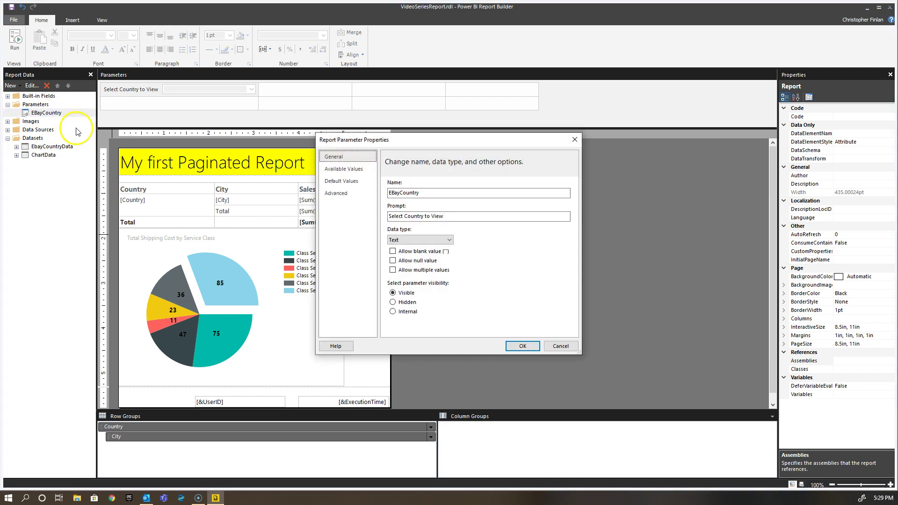
pyautogui.click(367, 174)
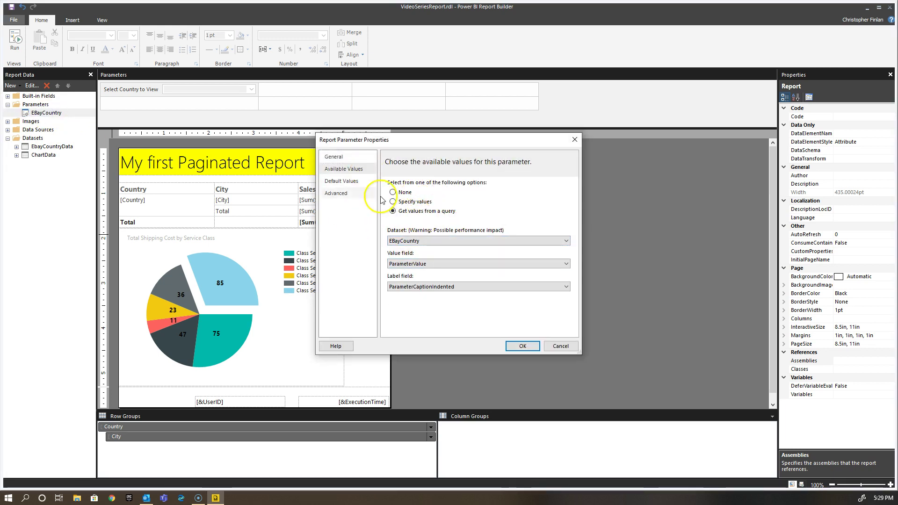
pyautogui.click(350, 181)
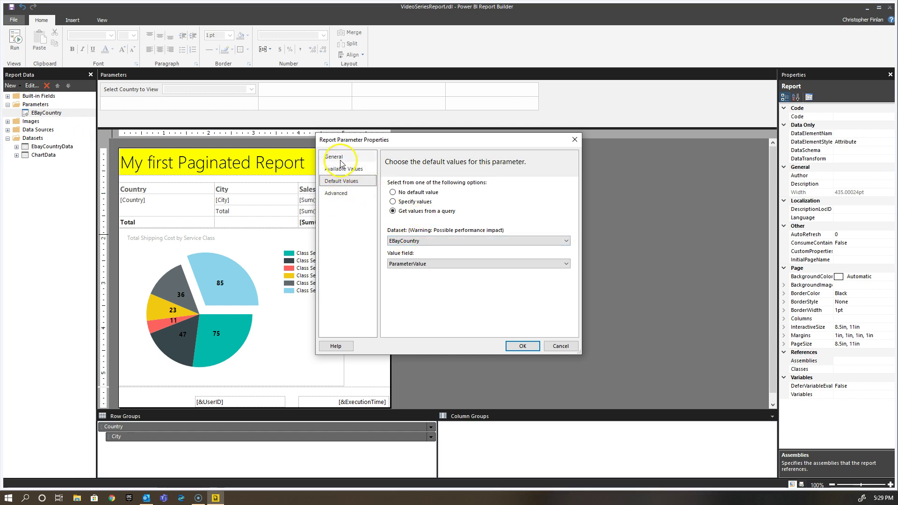
pyautogui.click(342, 169)
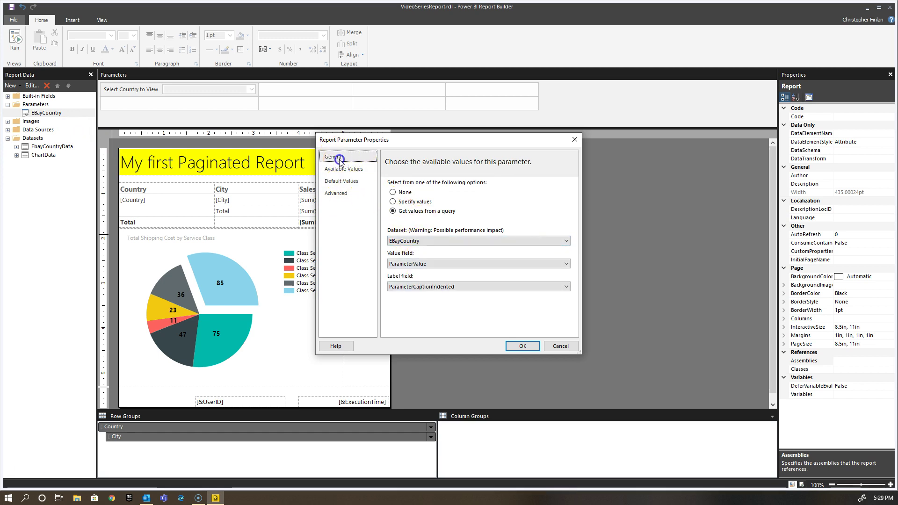
pyautogui.click(334, 157)
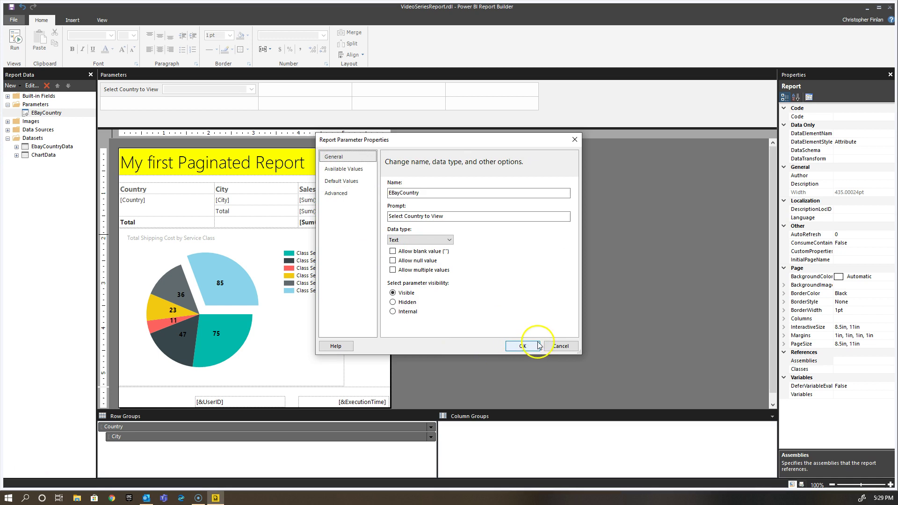
pyautogui.click(522, 347)
pyautogui.click(33, 138)
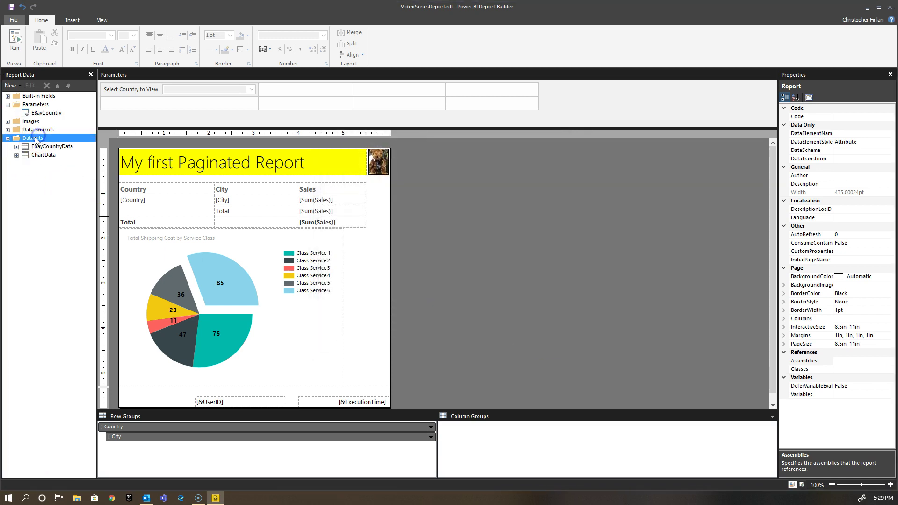
# Step: Add a dataset named DistinctCountry on the MyWorkspace_EBay source and bring up its Query Designer
pyautogui.rightClick(32, 138)
pyautogui.press('Escape')
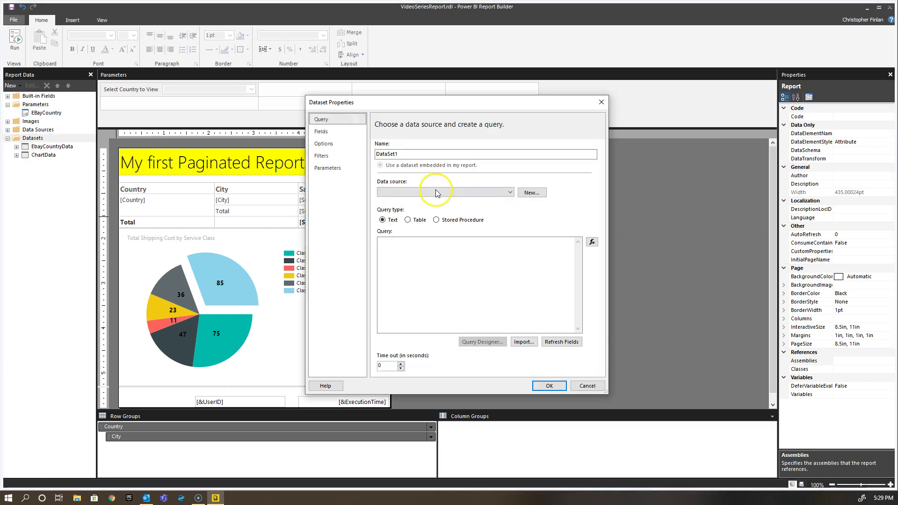
pyautogui.click(438, 192)
pyautogui.click(428, 201)
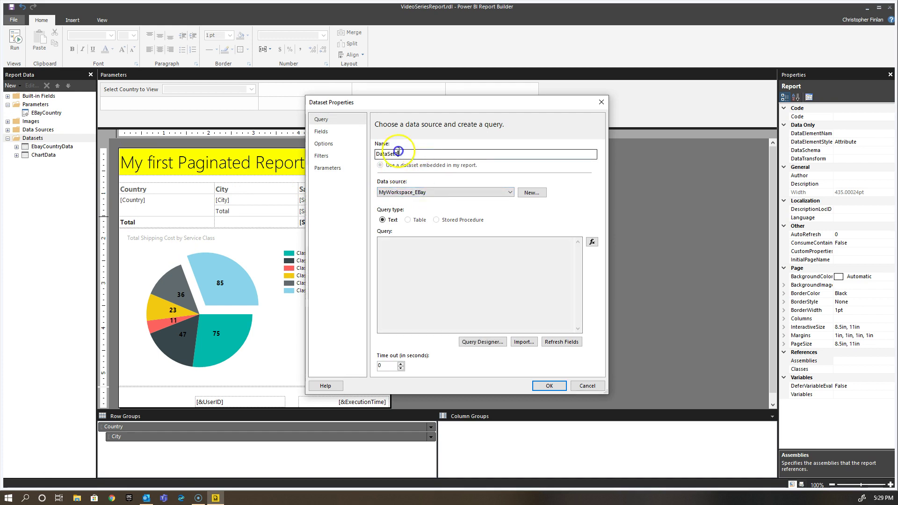
pyautogui.moveTo(407, 154); pyautogui.dragTo(362, 156)
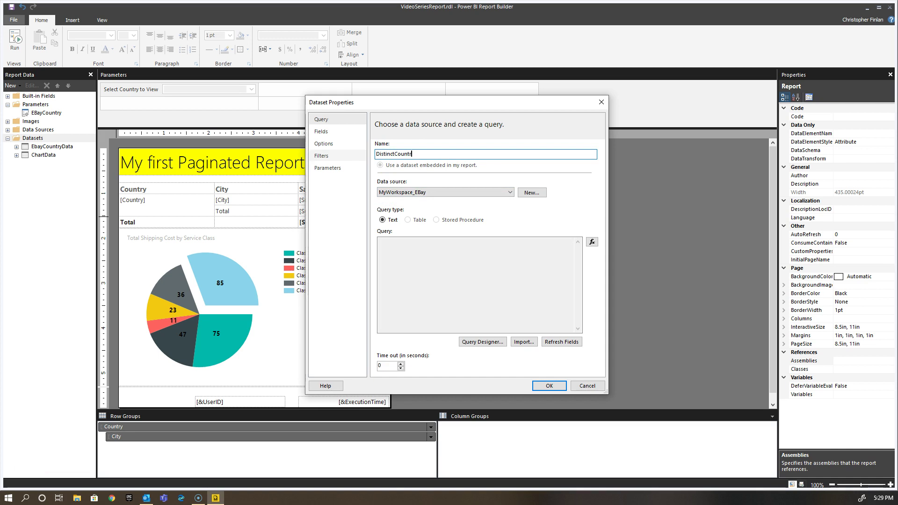
pyautogui.write('DistinctCountry')
pyautogui.click(483, 342)
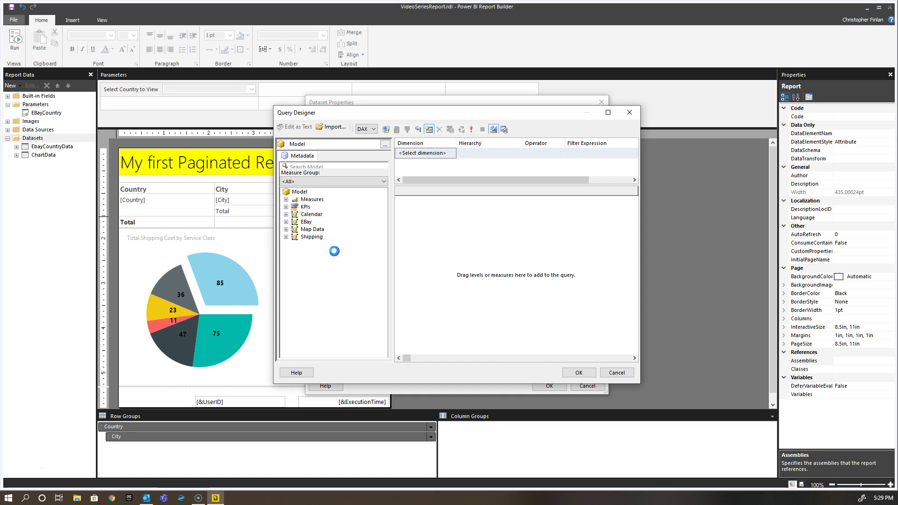
# Step: Build the query from EBay Country, run it to list Germany, United States and Belgium, and accept it
pyautogui.moveTo(319, 266); pyautogui.dragTo(425, 262)
pyautogui.click(515, 280)
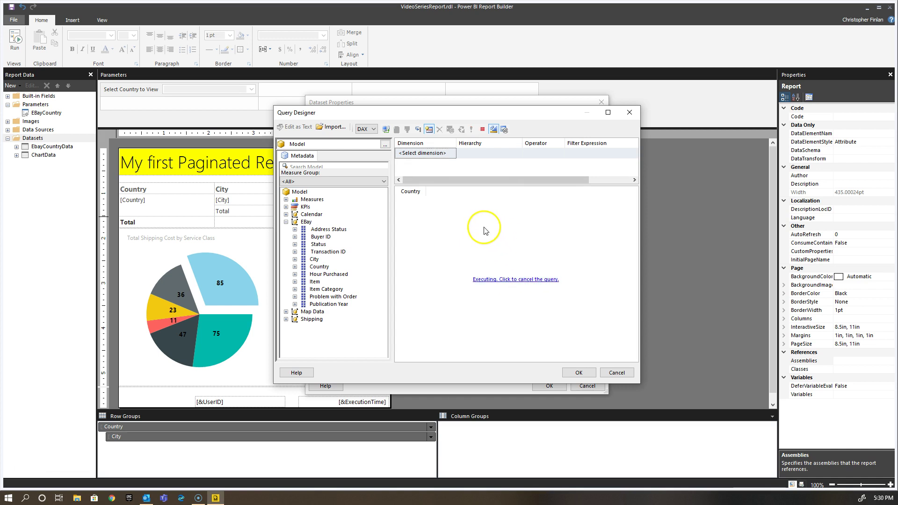
pyautogui.moveTo(426, 191); pyautogui.dragTo(445, 191)
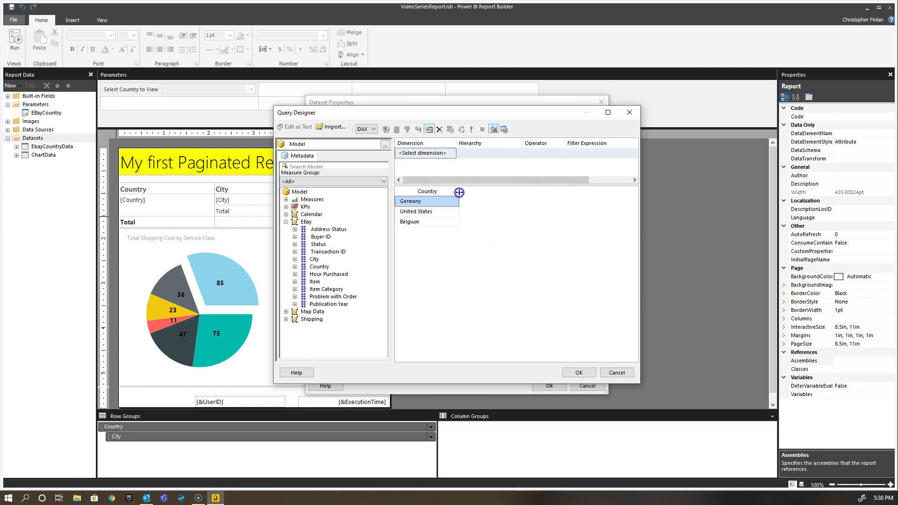
pyautogui.click(578, 372)
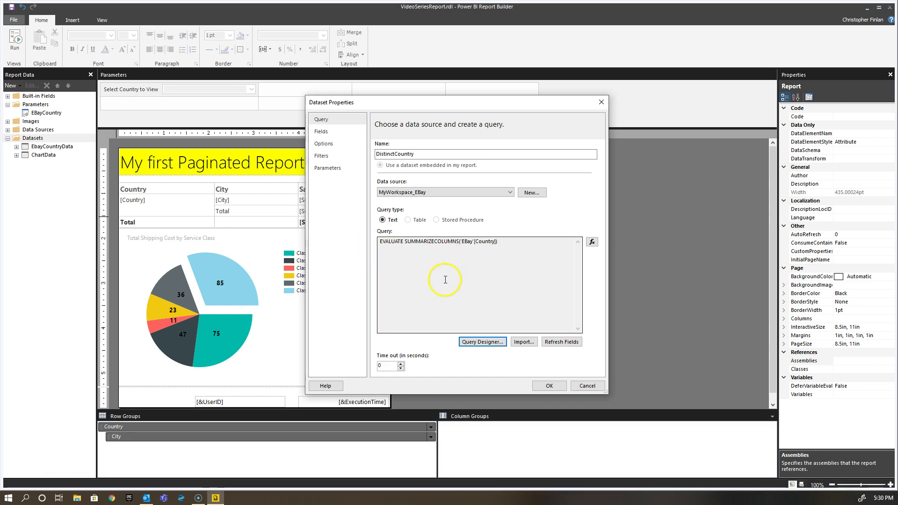
# Step: Save the DistinctCountry dataset and let the EBayCountry parameter accept multiple values
pyautogui.click(550, 384)
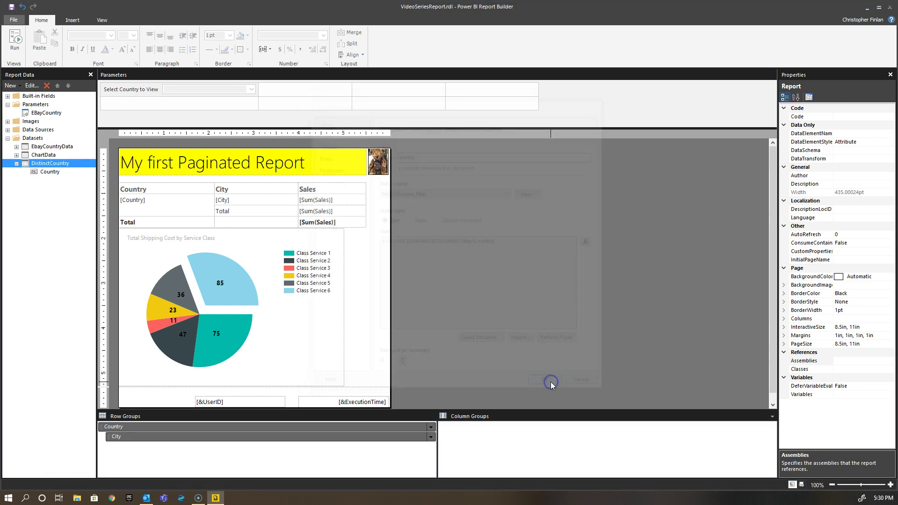
pyautogui.click(17, 163)
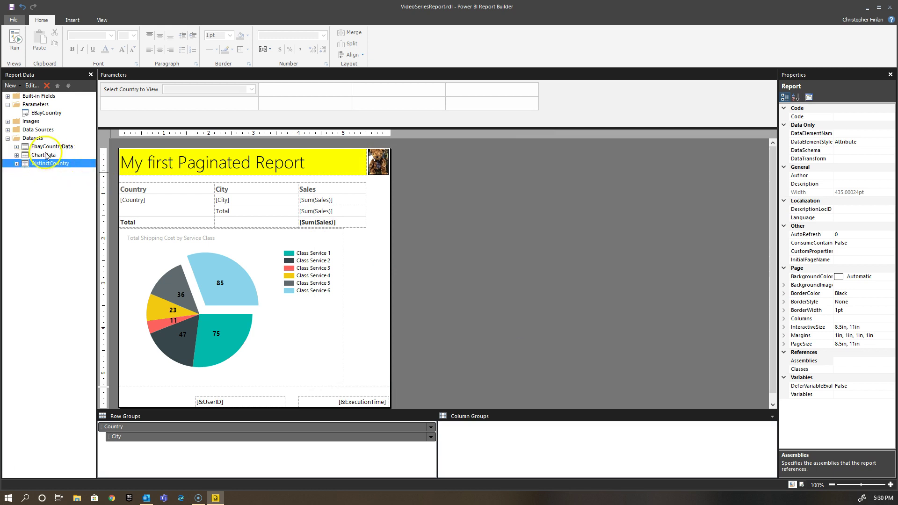
pyautogui.doubleClick(41, 113)
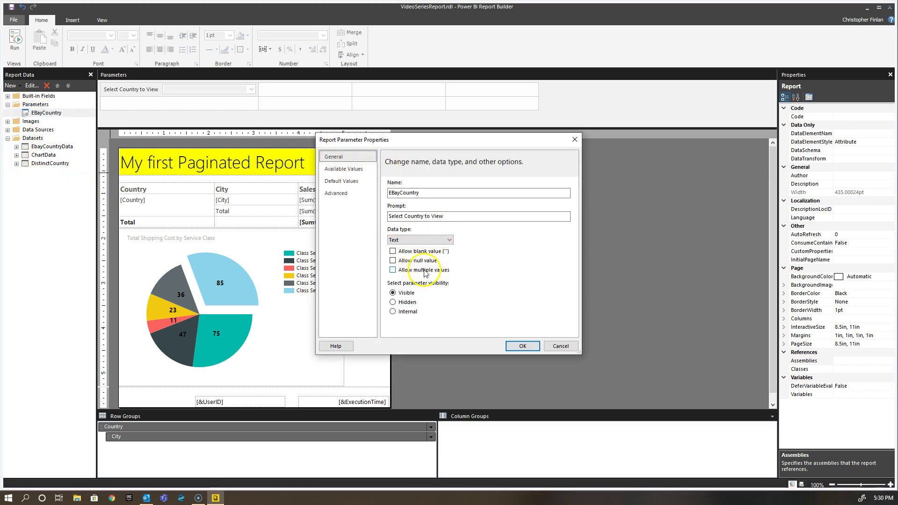
pyautogui.click(426, 271)
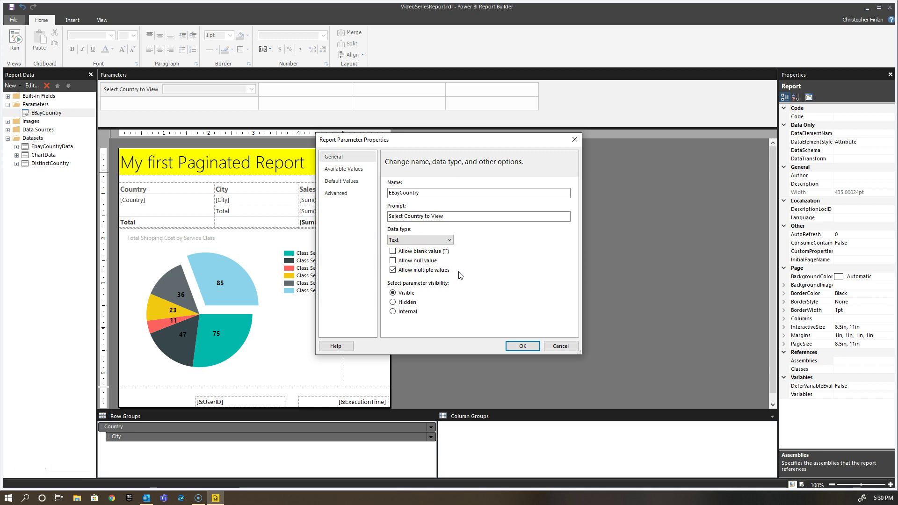
# Step: Draw available values from DistinctCountry, using Country as both value and label field
pyautogui.click(342, 169)
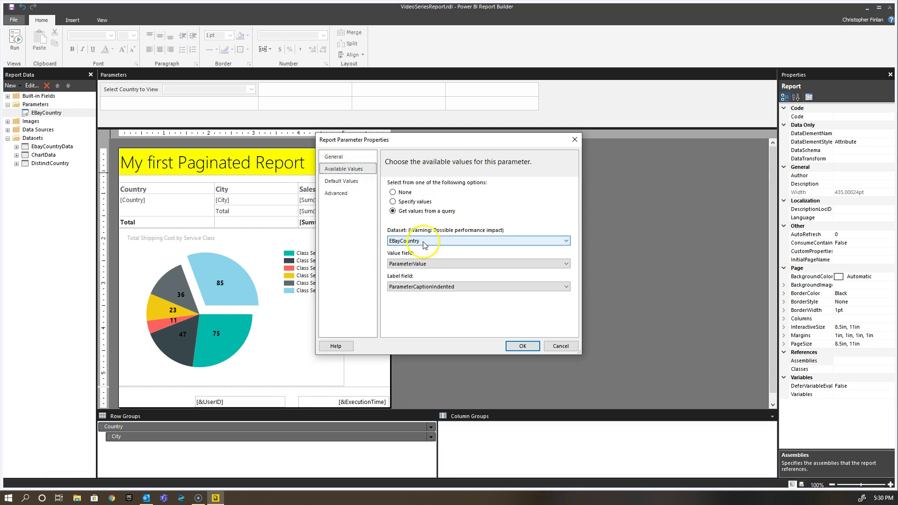
pyautogui.click(416, 288)
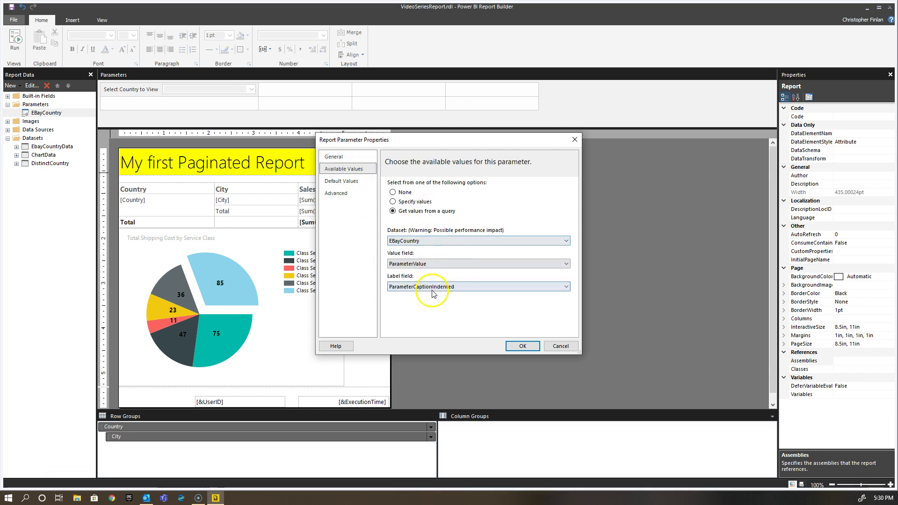
pyautogui.click(420, 239)
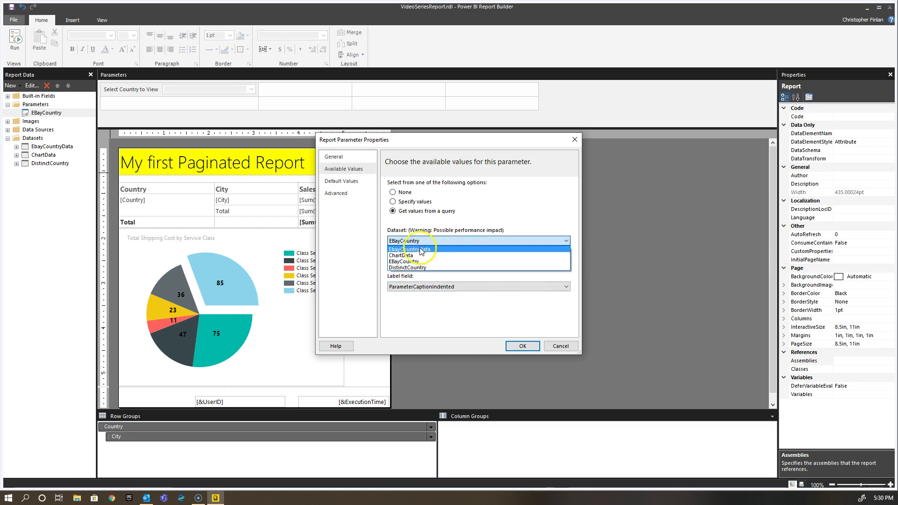
pyautogui.click(421, 267)
pyautogui.click(425, 265)
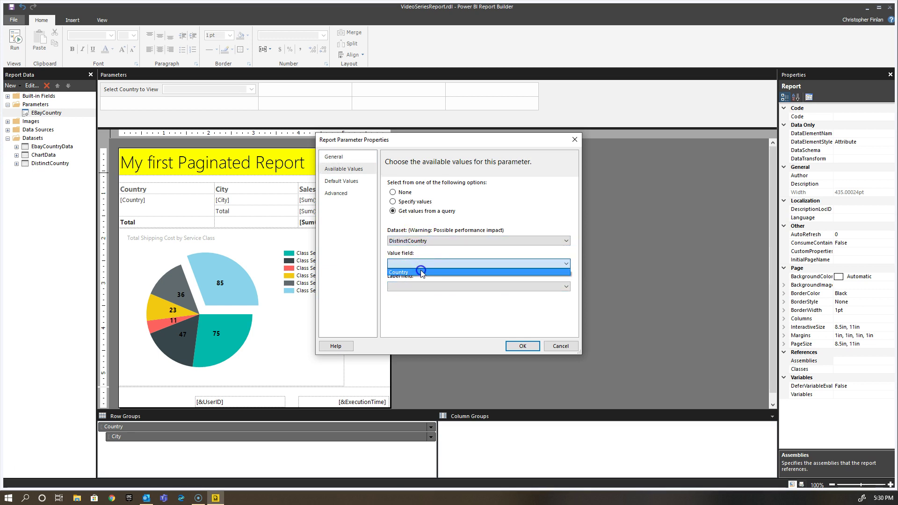
pyautogui.click(424, 272)
pyautogui.click(424, 287)
pyautogui.click(419, 295)
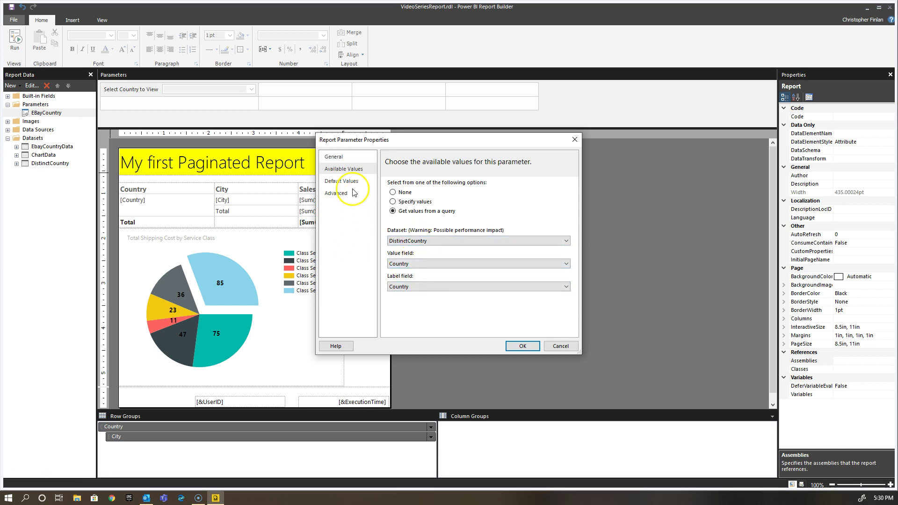
pyautogui.click(340, 182)
pyautogui.click(339, 168)
pyautogui.click(335, 158)
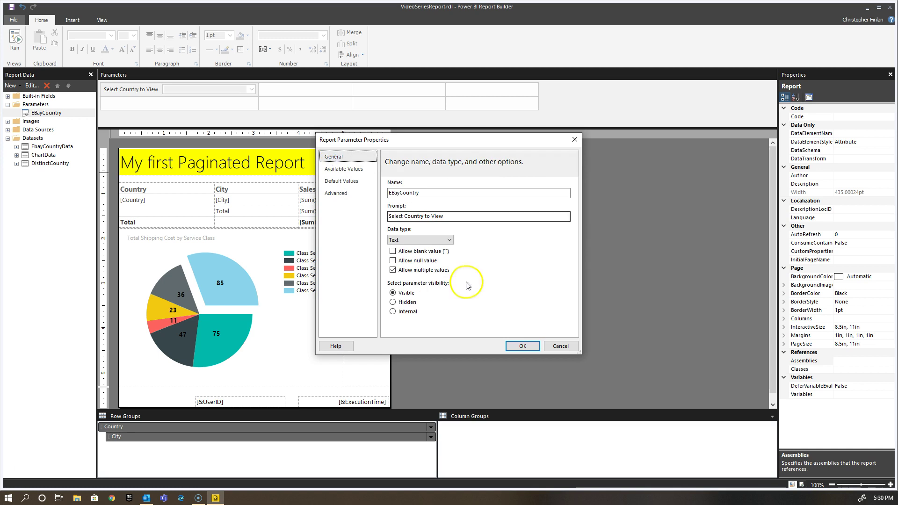
pyautogui.click(522, 346)
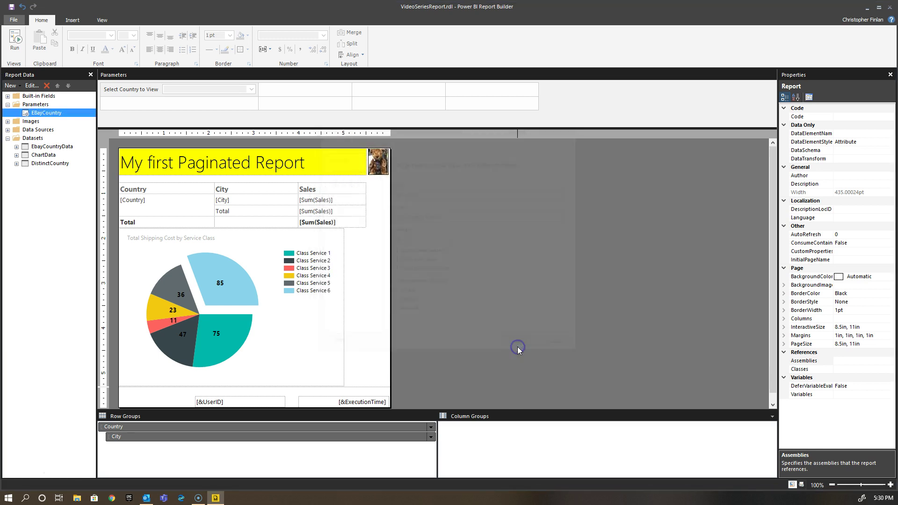
# Step: Run the report with (Select All) countries chosen, totalling $37858.29 in sales
pyautogui.click(15, 40)
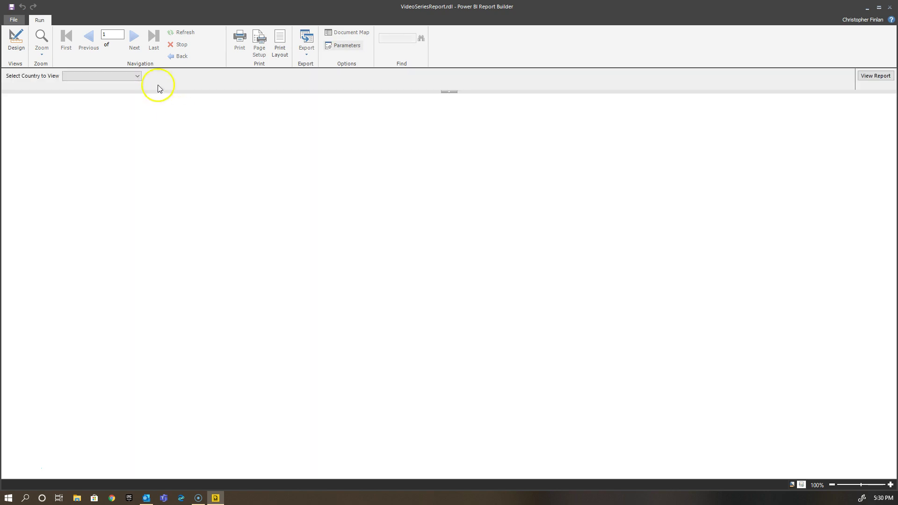
pyautogui.click(137, 76)
pyautogui.click(66, 86)
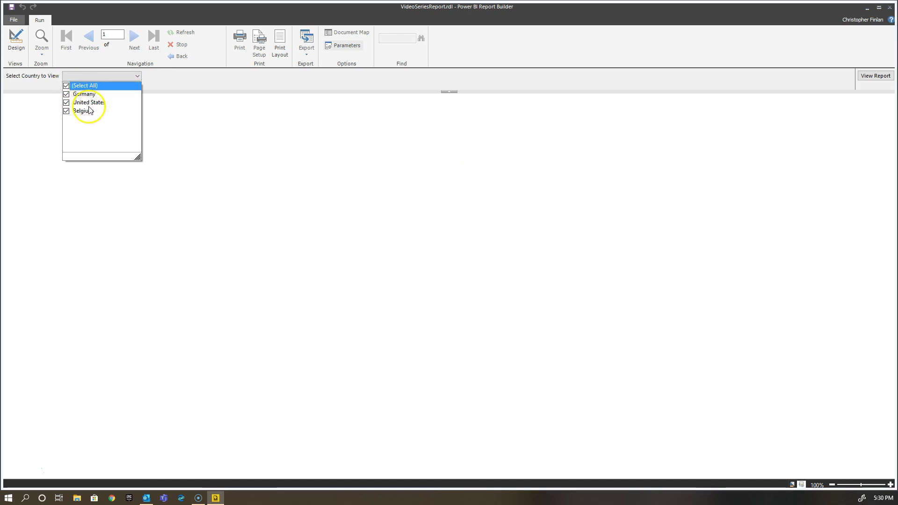
pyautogui.click(209, 106)
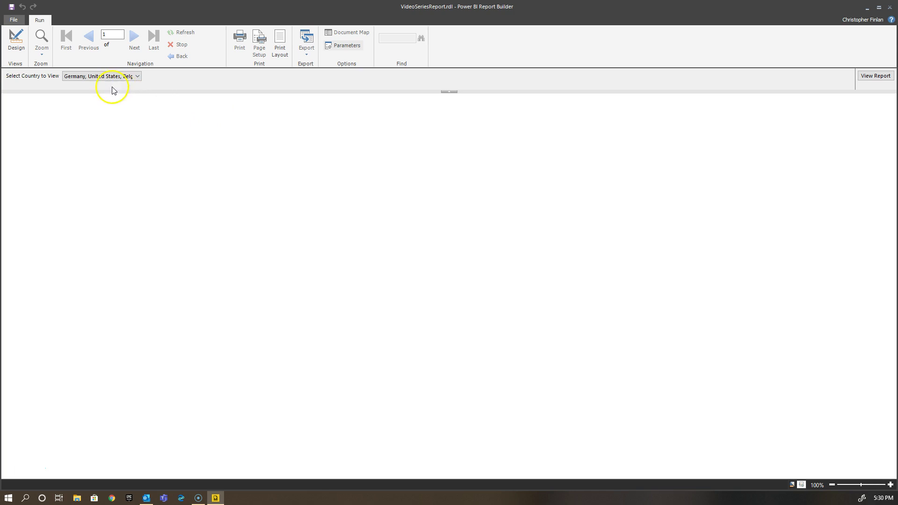
pyautogui.click(876, 76)
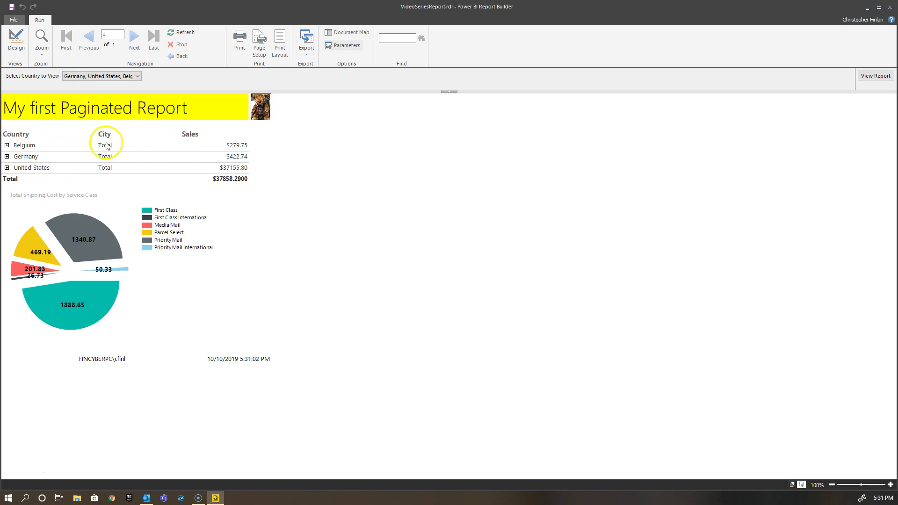
# Step: Show the Select Country to View list offering Germany, United States and Belgium, all checked
pyautogui.click(139, 76)
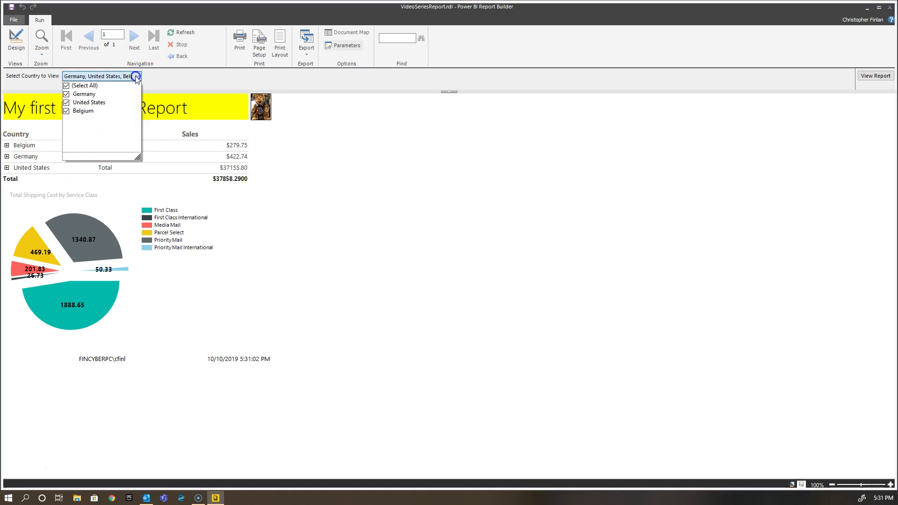
pyautogui.click(148, 75)
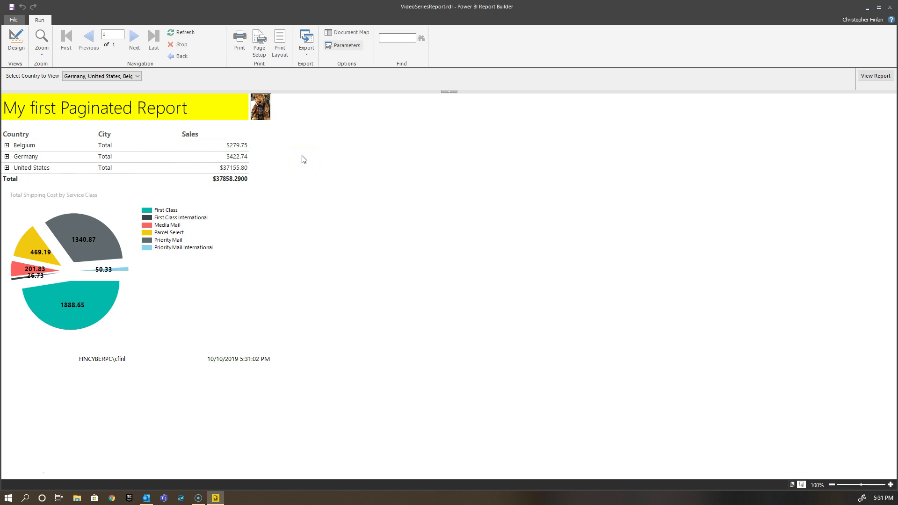
pyautogui.click(138, 76)
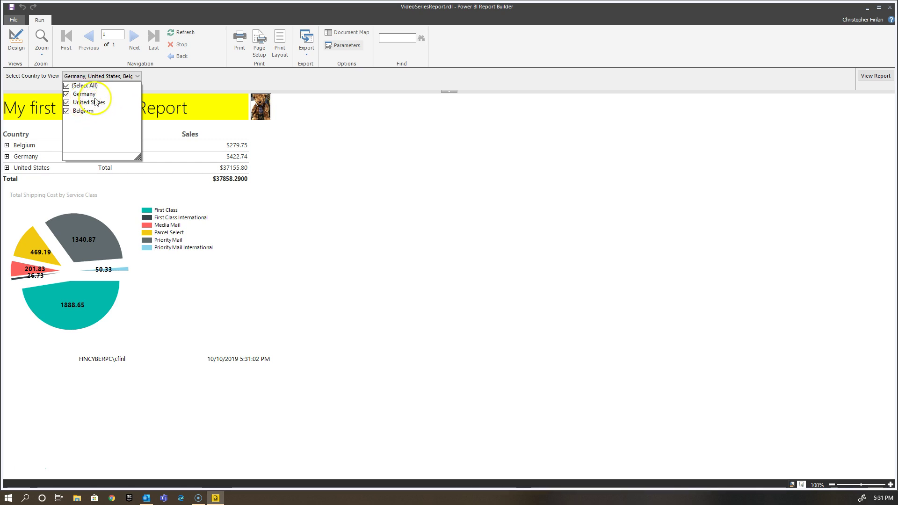
pyautogui.click(196, 76)
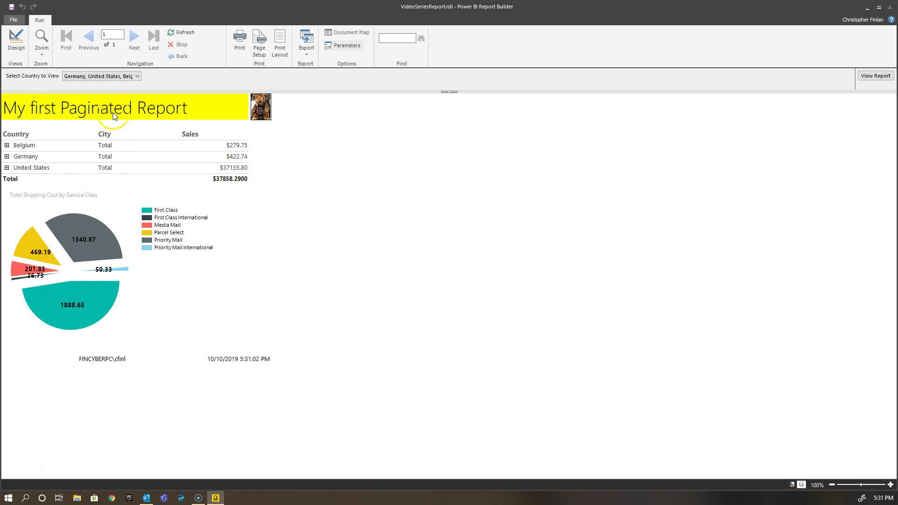
pyautogui.click(138, 77)
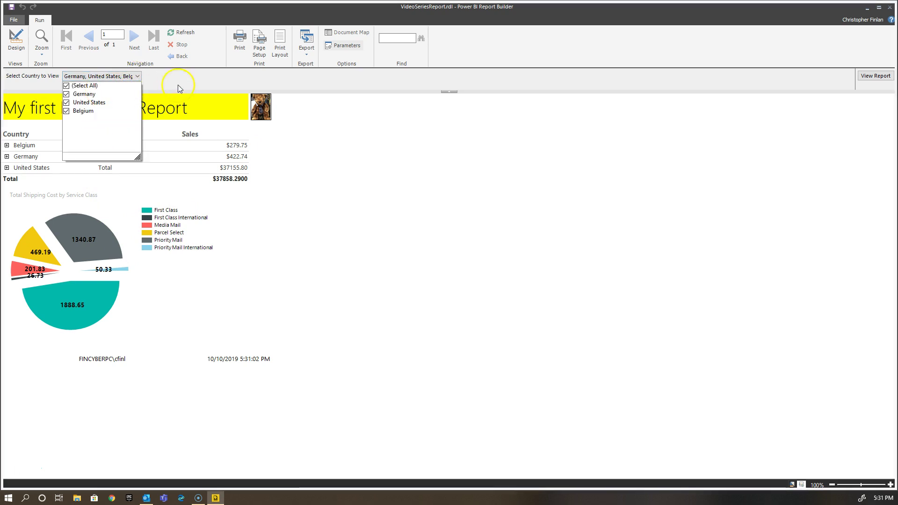
pyautogui.click(177, 85)
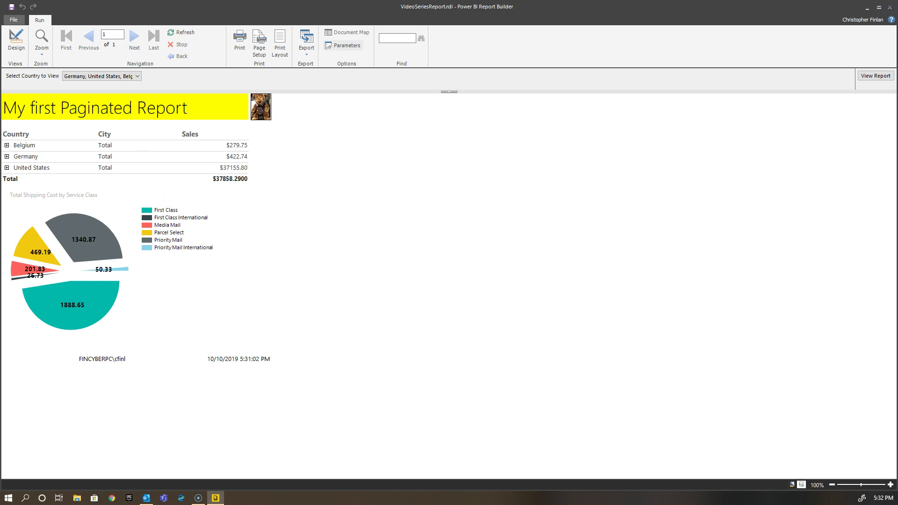
# Step: Back in design, set EBayCountry's default values to query dataset DistinctCountry, value field Country
pyautogui.click(16, 40)
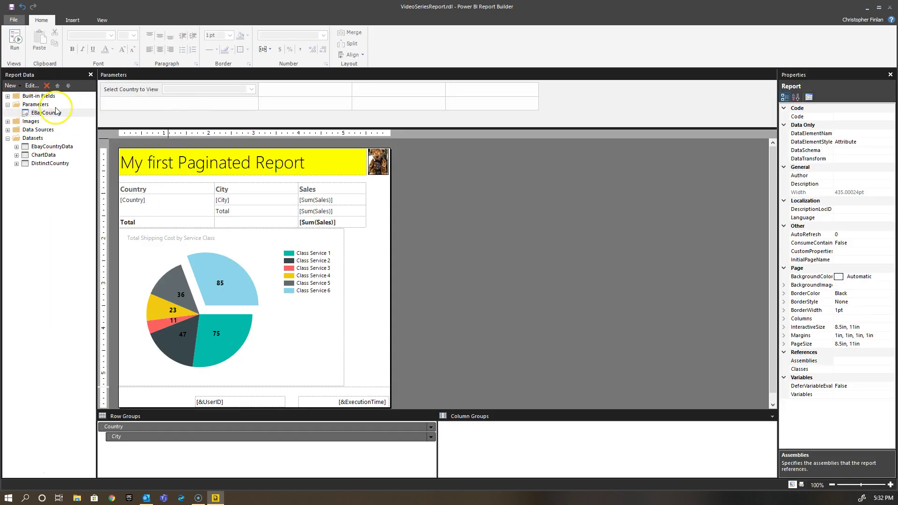
pyautogui.doubleClick(46, 113)
pyautogui.click(364, 185)
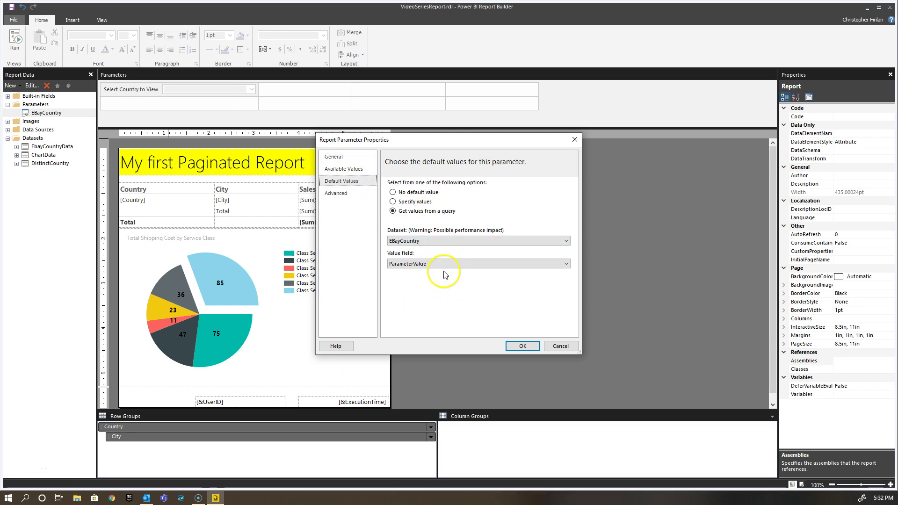
pyautogui.click(442, 241)
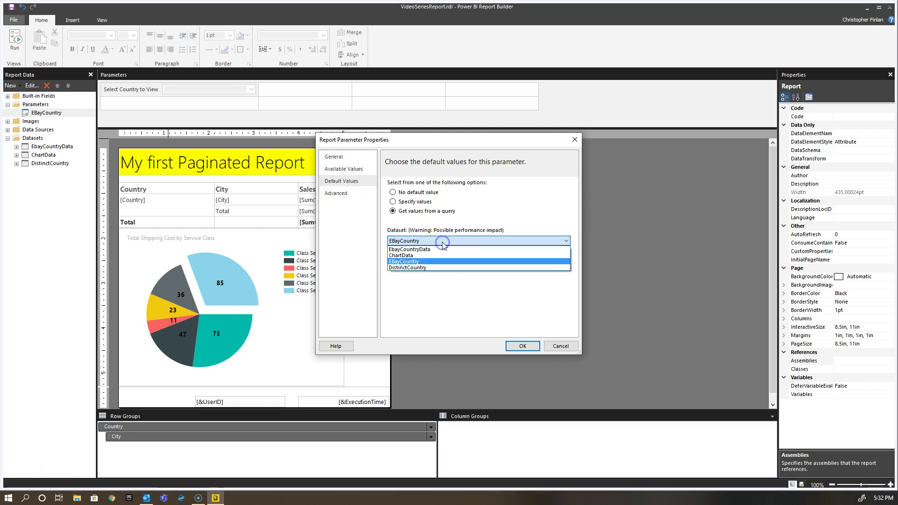
pyautogui.click(433, 268)
pyautogui.click(432, 263)
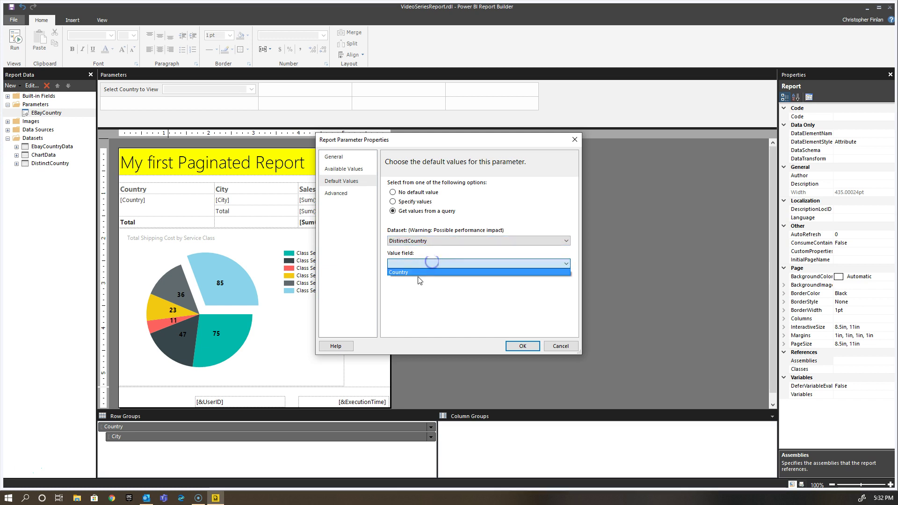
pyautogui.click(418, 273)
pyautogui.click(334, 157)
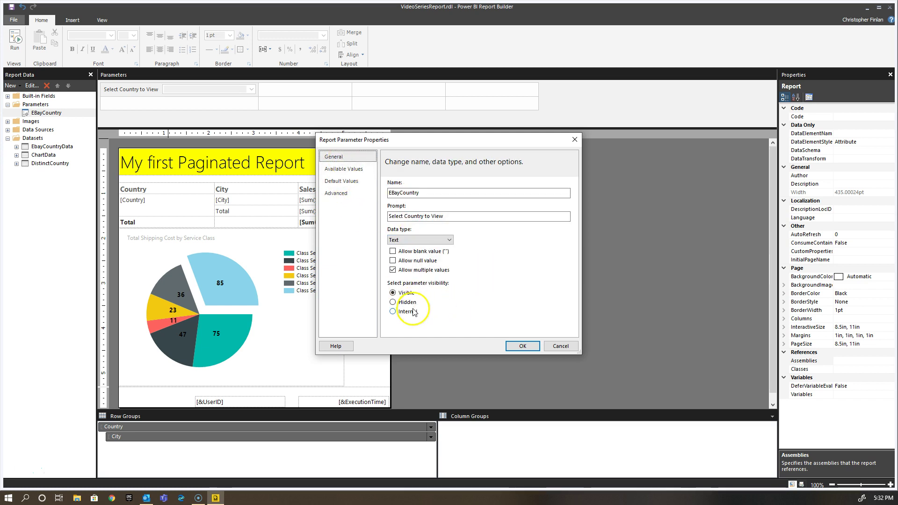
pyautogui.click(523, 346)
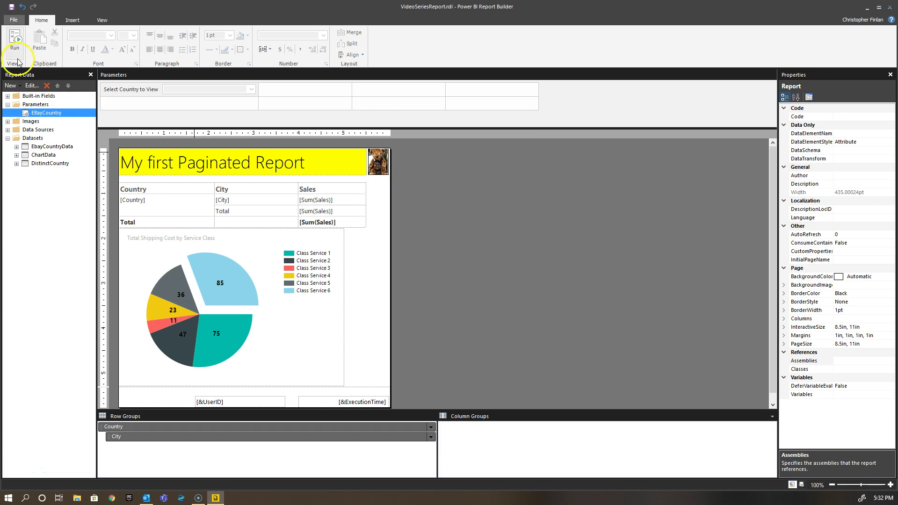
# Step: Run the report and confirm Germany, United States and Belgium are preselected, totalling $37858.29
pyautogui.click(15, 42)
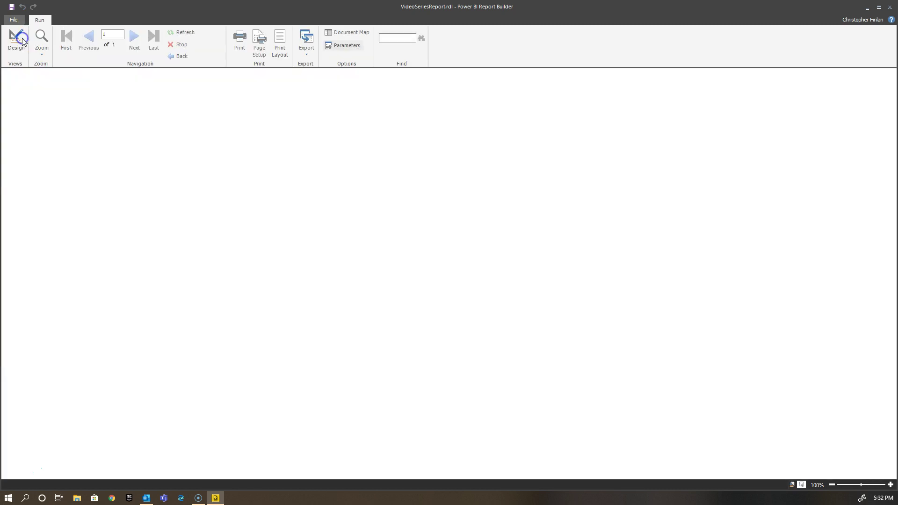
pyautogui.click(295, 231)
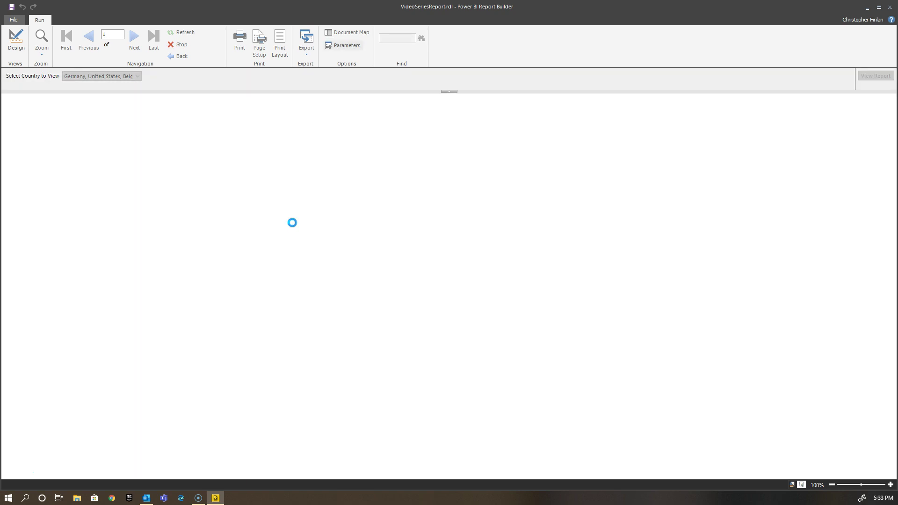
pyautogui.click(185, 177)
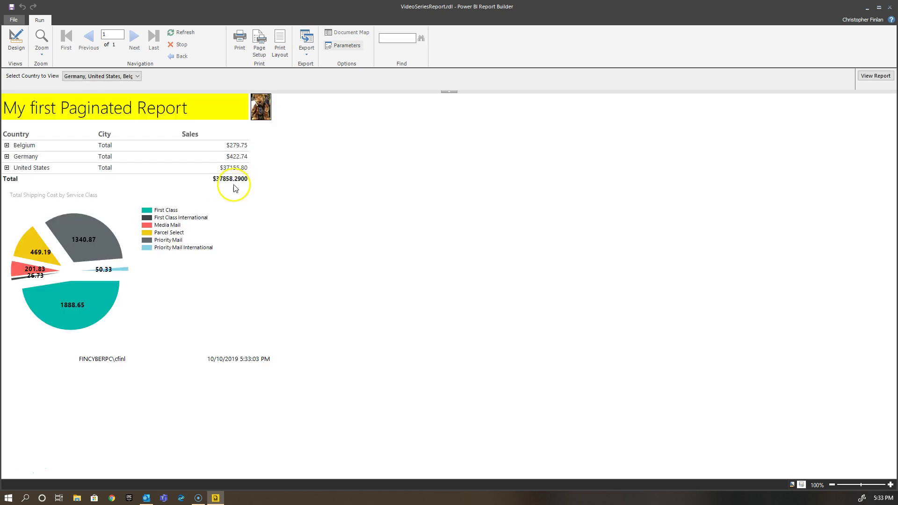
pyautogui.click(119, 77)
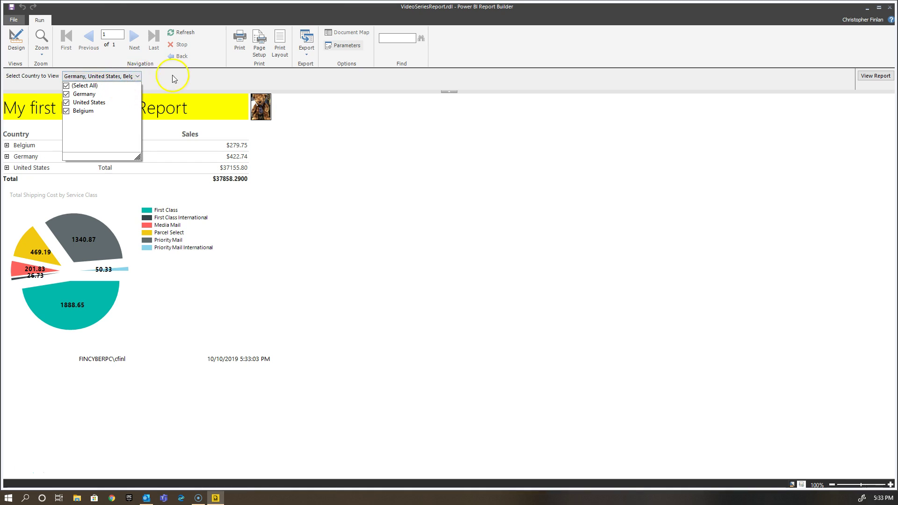
pyautogui.click(173, 134)
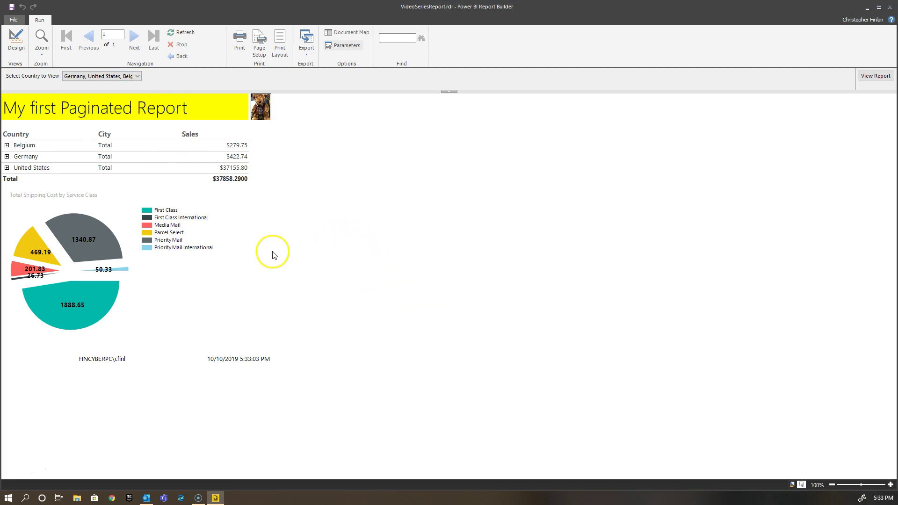